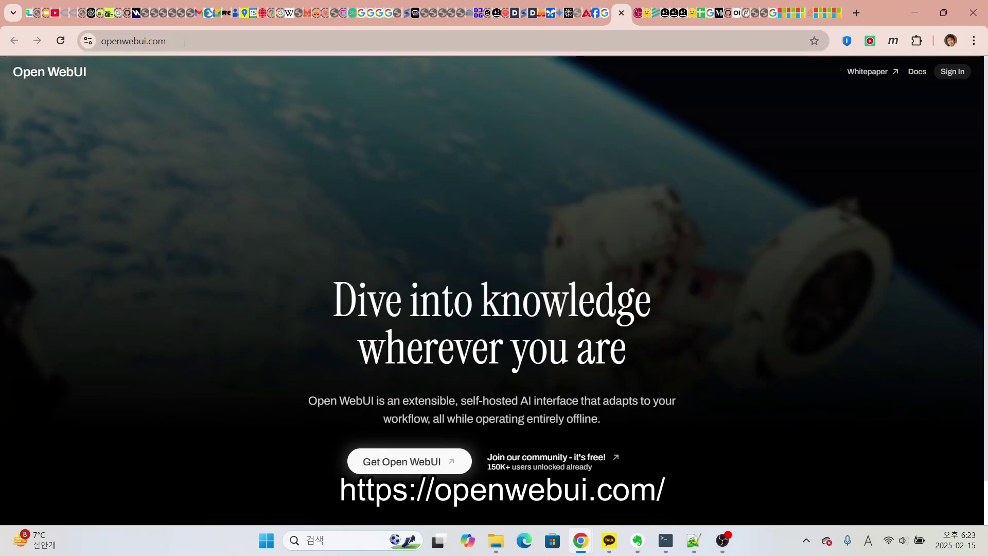
Open Open WebUI's GitHub repository from its website and highlight the pip install open-webui command in the README's installation section.
{"action": "scroll", "coordinate": [327, 221], "scroll_direction": "down", "scroll_amount": 1}
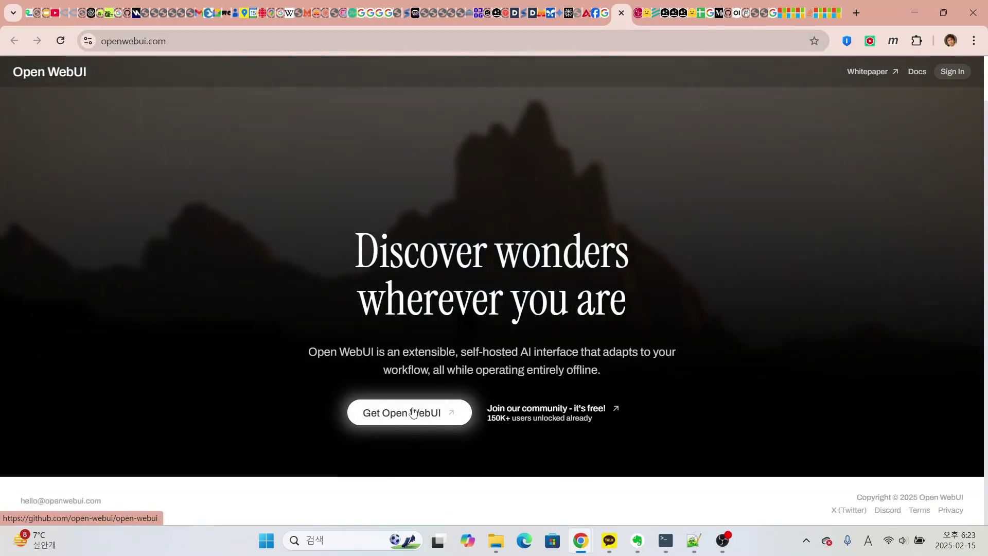
{"action": "left_click", "coordinate": [430, 415]}
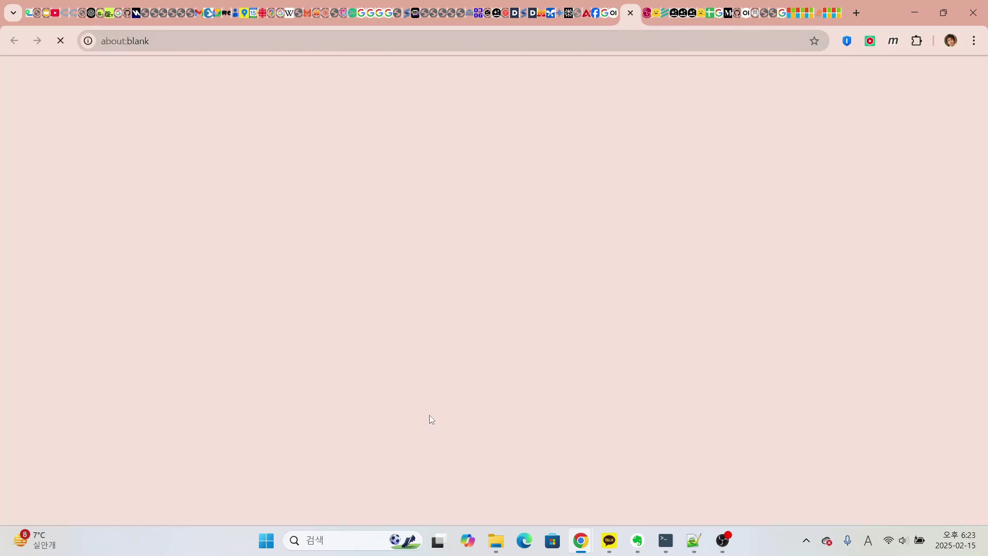
{"action": "scroll", "coordinate": [427, 414], "scroll_direction": "down", "scroll_amount": 8}
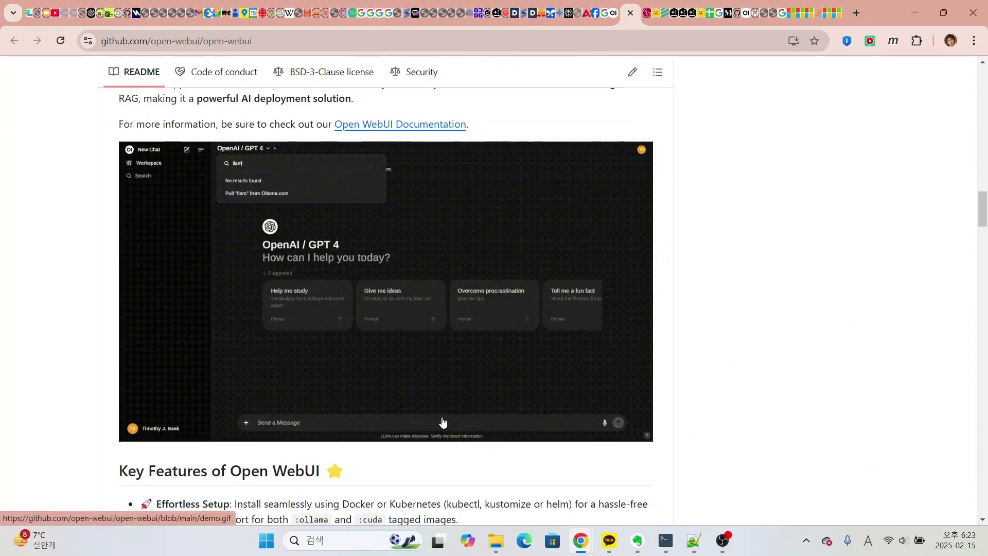
{"action": "scroll", "coordinate": [713, 404], "scroll_direction": "up", "scroll_amount": 8}
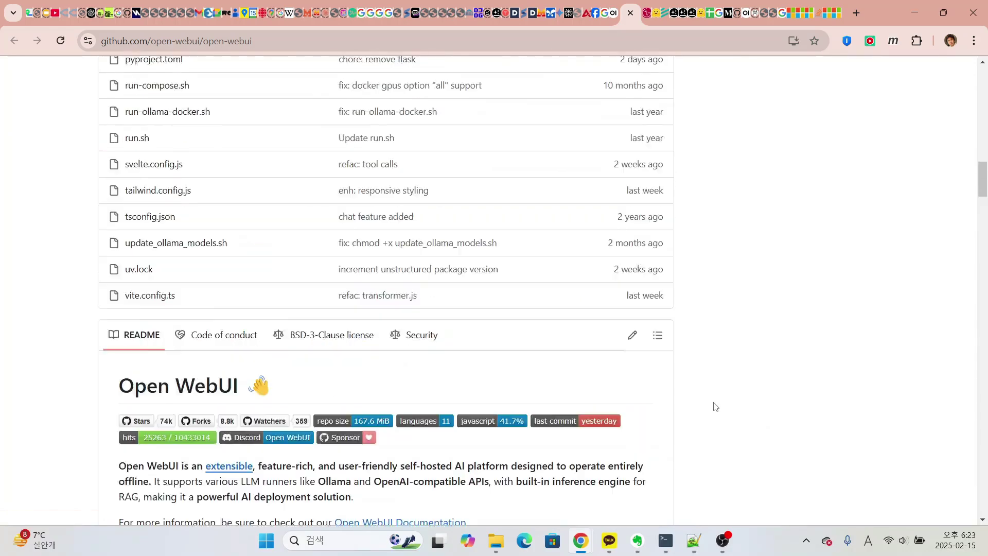
{"action": "scroll", "coordinate": [226, 309], "scroll_direction": "down", "scroll_amount": 20}
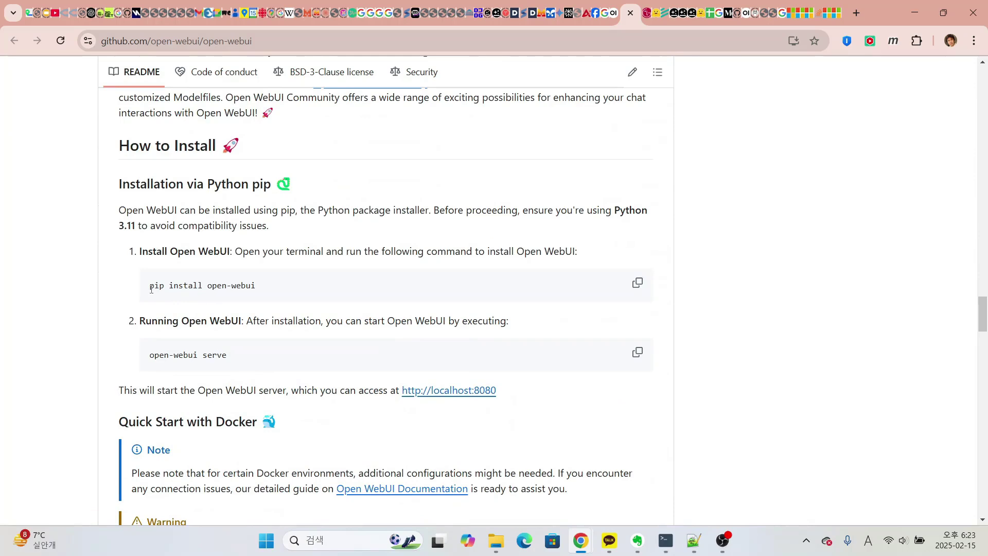
{"action": "left_click_drag", "start_coordinate": [150, 286], "coordinate": [326, 279]}
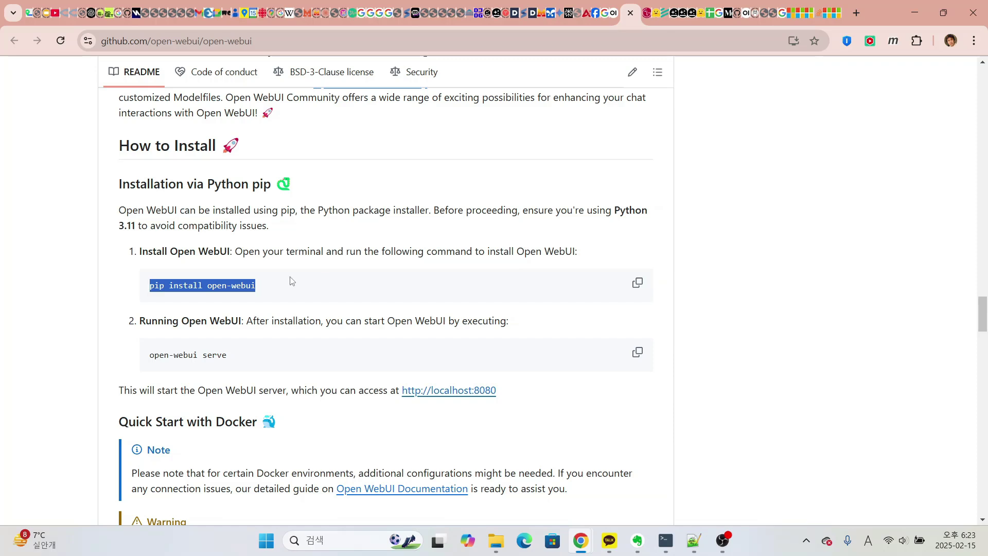
{"action": "left_click", "coordinate": [268, 289]}
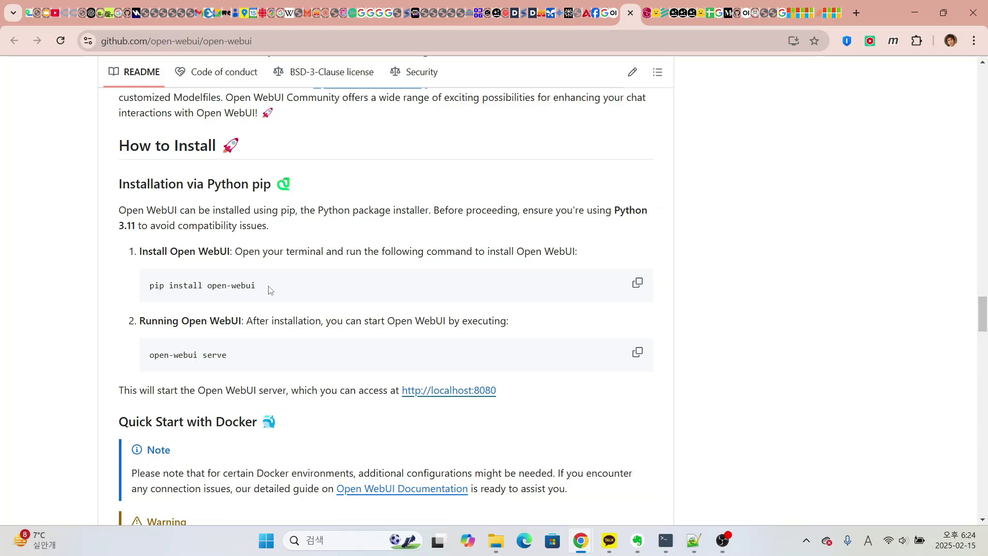
{"action": "left_click_drag", "start_coordinate": [148, 289], "coordinate": [272, 290]}
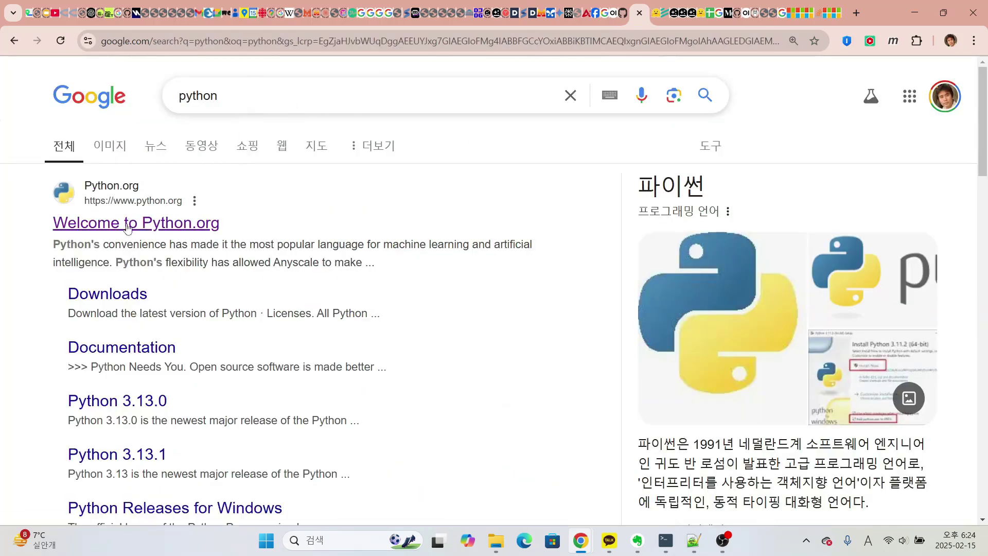
Open the Python.org site from the search results and go to its downloads page.
{"action": "left_click", "coordinate": [202, 230]}
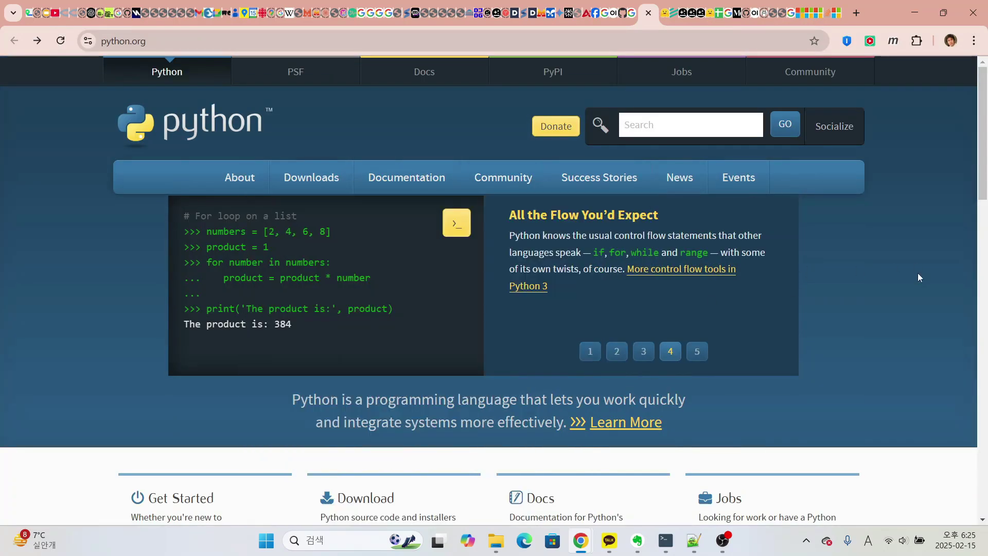
{"action": "left_click", "coordinate": [311, 179]}
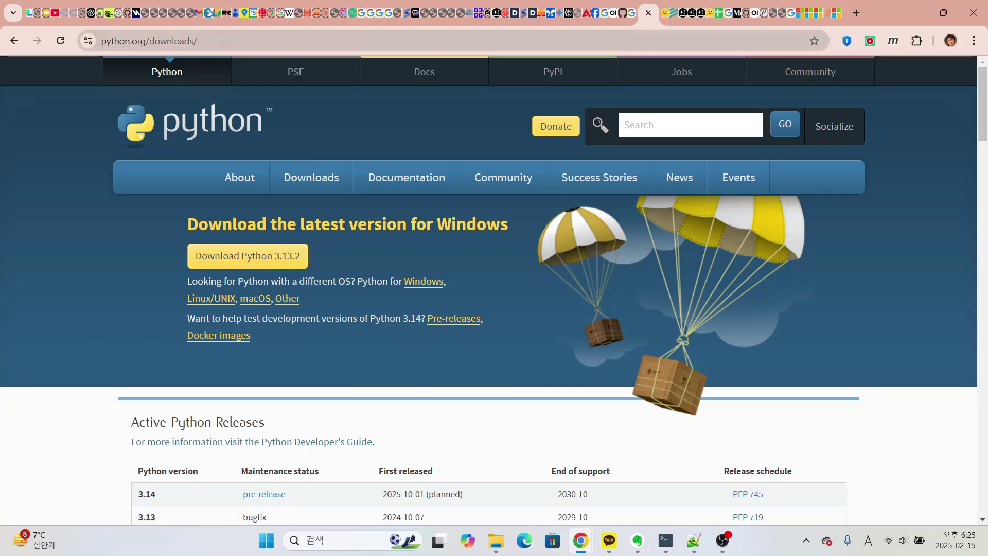
Go to the Ollama website and open its download page.
{"action": "left_click", "coordinate": [221, 42]}
{"action": "type", "text": "ㅐㅣㅣ"}
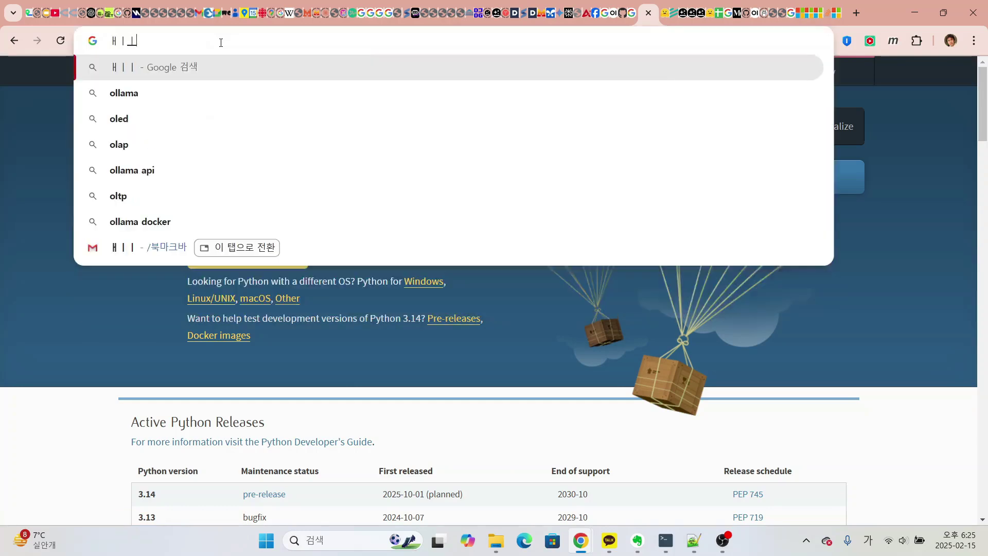
{"action": "key", "text": "Down"}
{"action": "key", "text": "Return"}
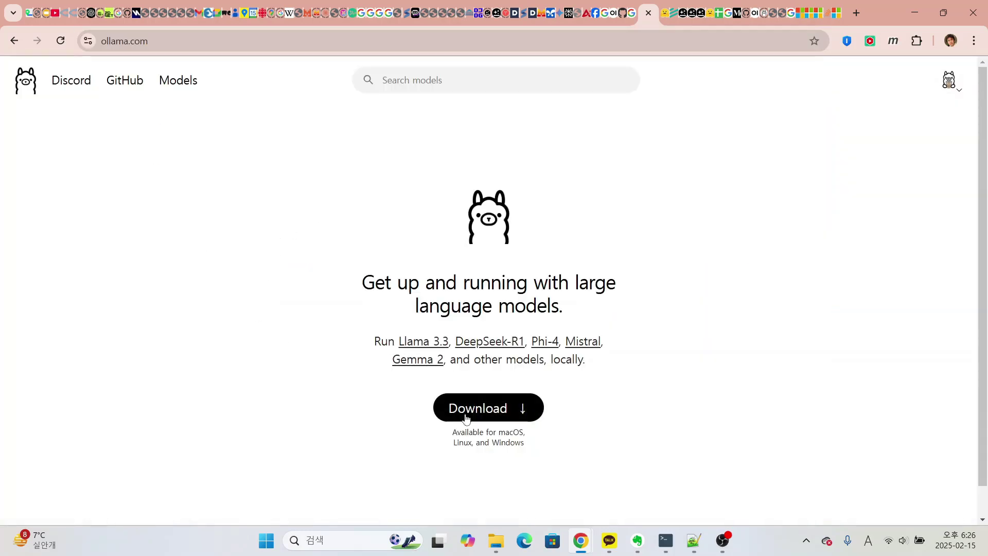
{"action": "left_click", "coordinate": [483, 416]}
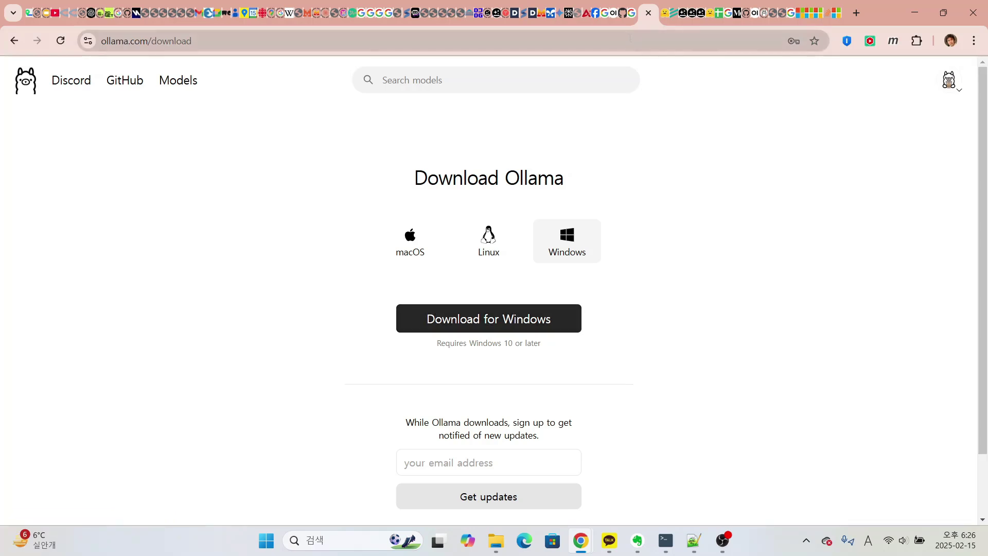
Return to the Open WebUI README and highlight the pip install open-webui command under Installation via Python pip.
{"action": "left_click", "coordinate": [622, 22]}
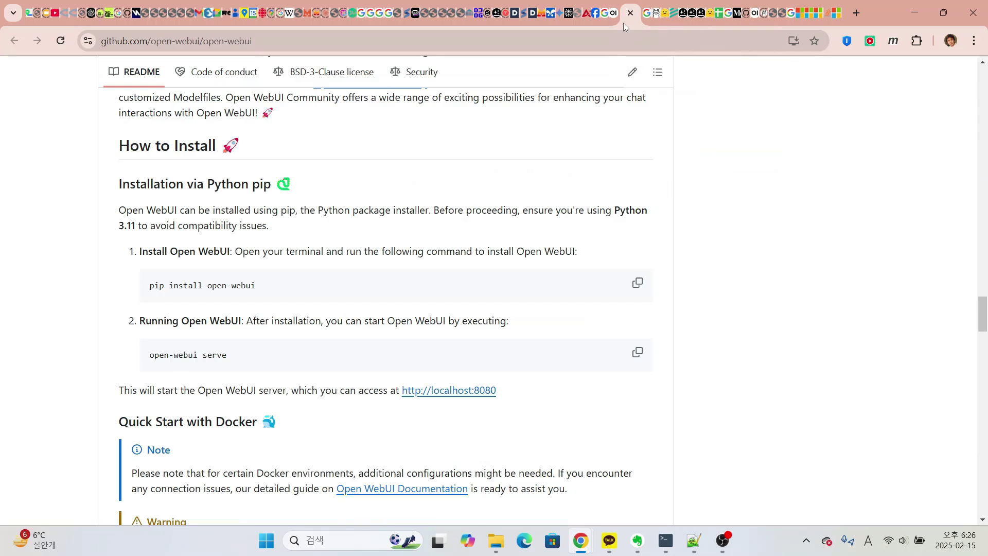
{"action": "left_click_drag", "start_coordinate": [207, 285], "coordinate": [260, 291]}
{"action": "left_click", "coordinate": [348, 303]}
{"action": "left_click_drag", "start_coordinate": [152, 286], "coordinate": [282, 287]}
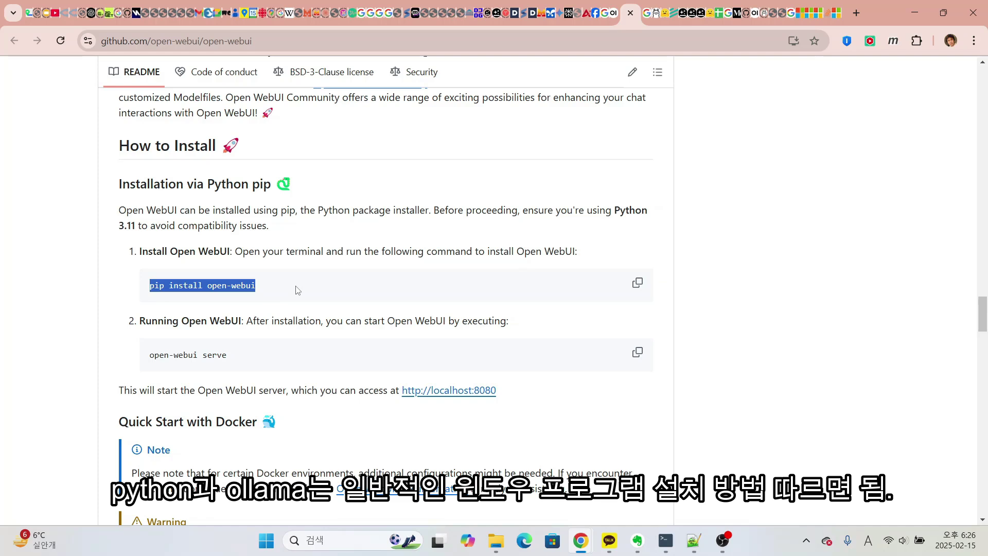
{"action": "left_click", "coordinate": [282, 288]}
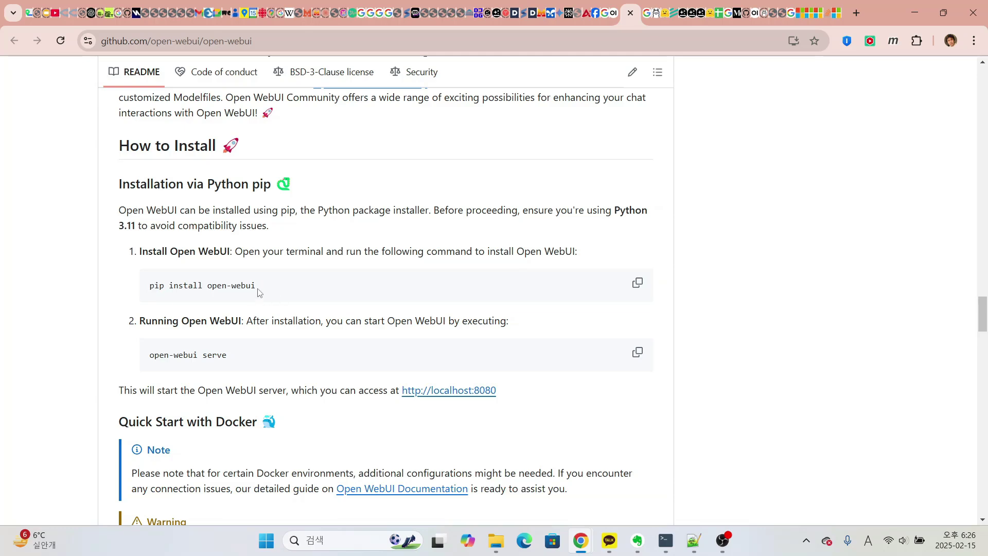
{"action": "left_click_drag", "start_coordinate": [260, 290], "coordinate": [130, 297]}
{"action": "left_click", "coordinate": [269, 291]}
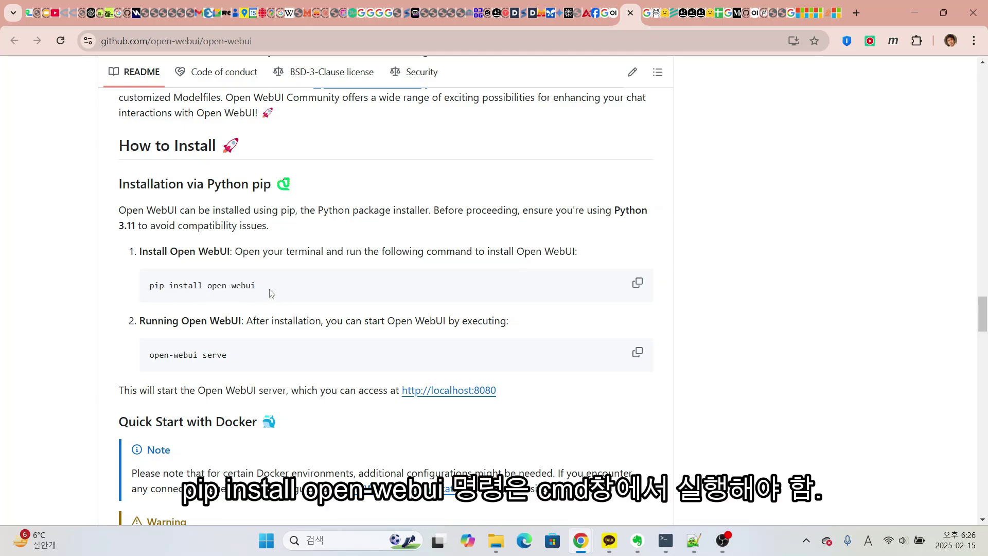
{"action": "left_click_drag", "start_coordinate": [264, 289], "coordinate": [148, 287]}
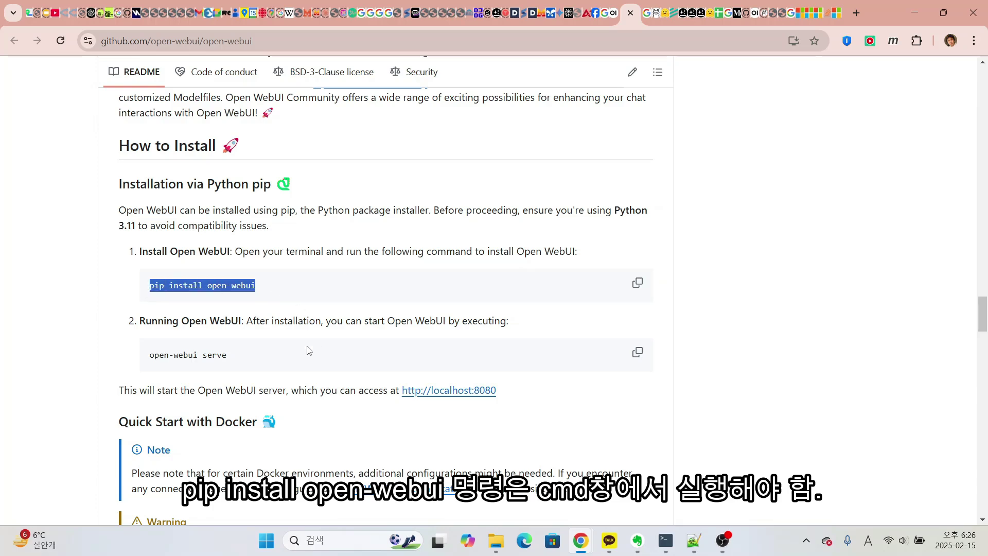
Open a Command Prompt, enter pip install open-webui without running it, and close the window.
{"action": "left_click", "coordinate": [317, 538]}
{"action": "type", "text": "cmd"}
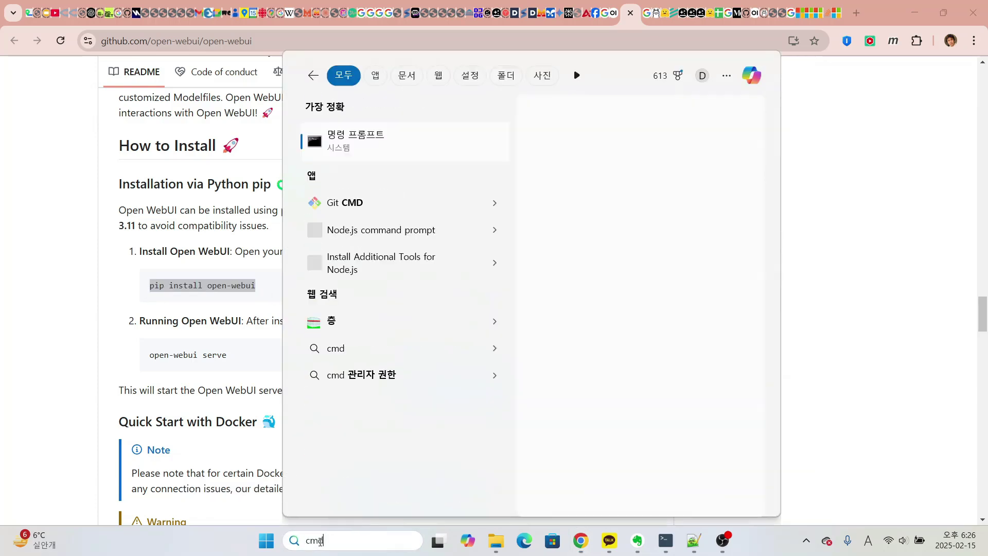
{"action": "key", "text": "Return"}
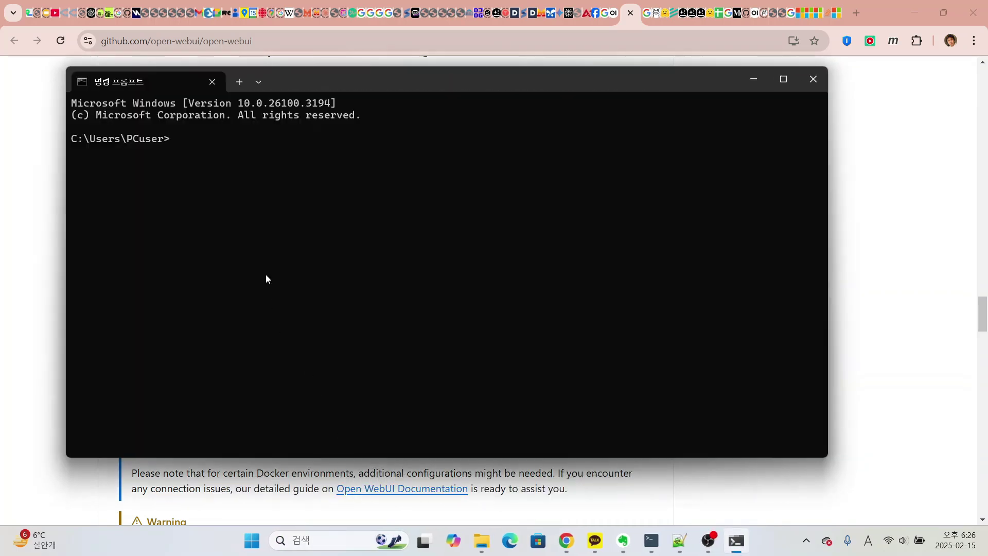
{"action": "type", "text": "pip-"}
{"action": "type", "text": "install open"}
{"action": "type", "text": "-webui"}
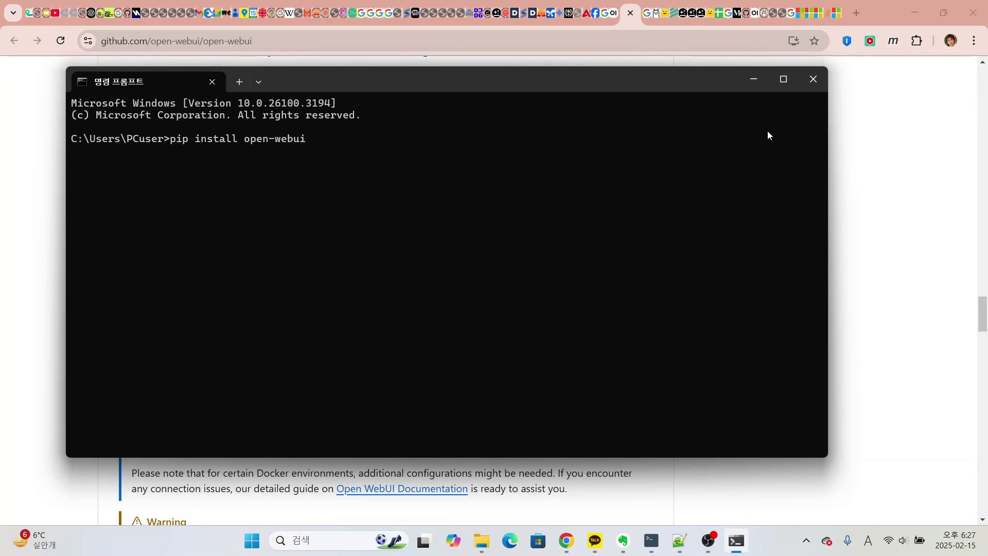
{"action": "left_click", "coordinate": [810, 81]}
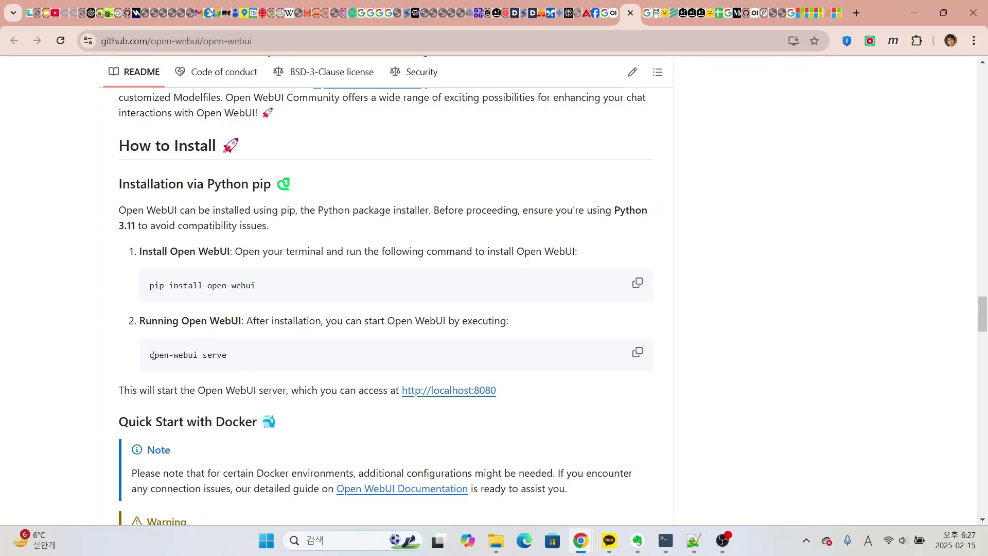
Highlight the README's pip install open-webui command and the open-webui serve command that starts the server.
{"action": "triple_click", "coordinate": [160, 285]}
{"action": "left_click", "coordinate": [350, 291]}
{"action": "left_click_drag", "start_coordinate": [150, 358], "coordinate": [231, 357]}
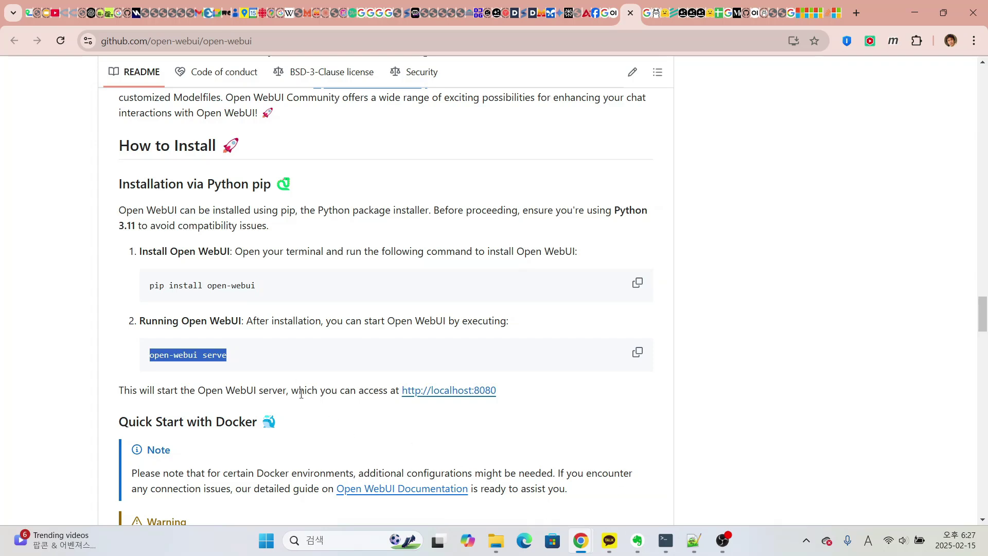
{"action": "left_click", "coordinate": [248, 363]}
{"action": "left_click_drag", "start_coordinate": [150, 358], "coordinate": [236, 360]}
{"action": "left_click", "coordinate": [256, 359]}
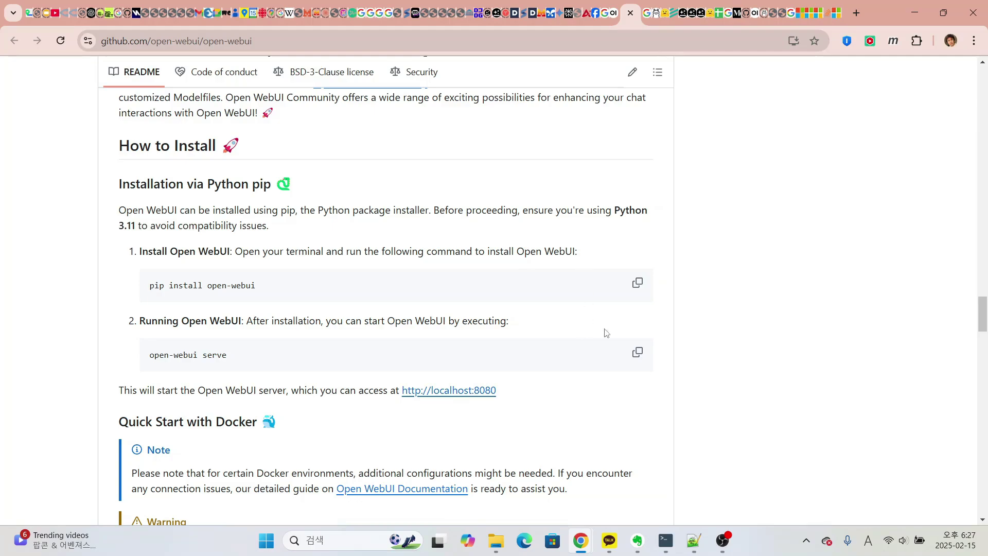
Switch to the Anaconda Prompt and highlight the earlier pip install open-webui command above its installation output.
{"action": "left_click", "coordinate": [665, 547]}
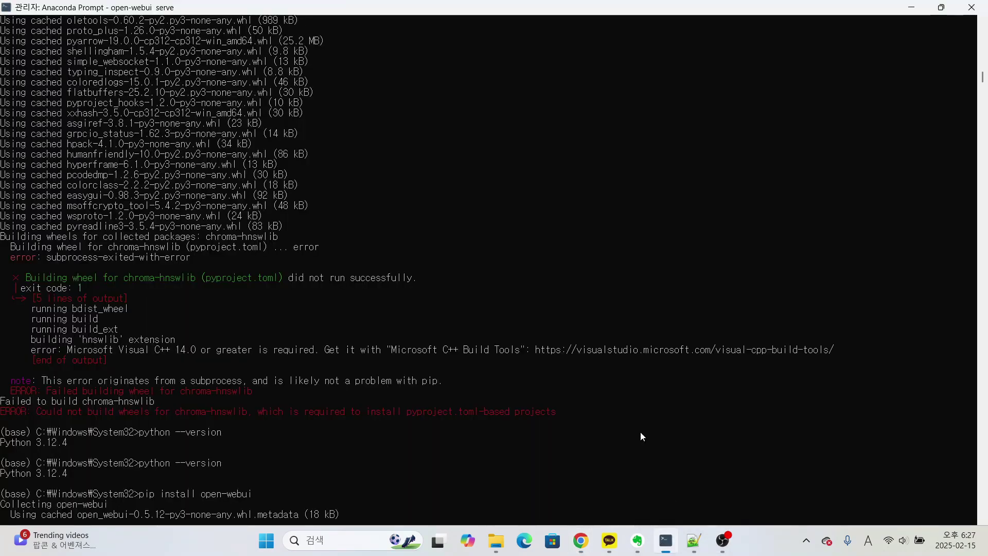
{"action": "scroll", "coordinate": [443, 260], "scroll_direction": "up", "scroll_amount": 10}
{"action": "left_click_drag", "start_coordinate": [983, 77], "coordinate": [983, 30]}
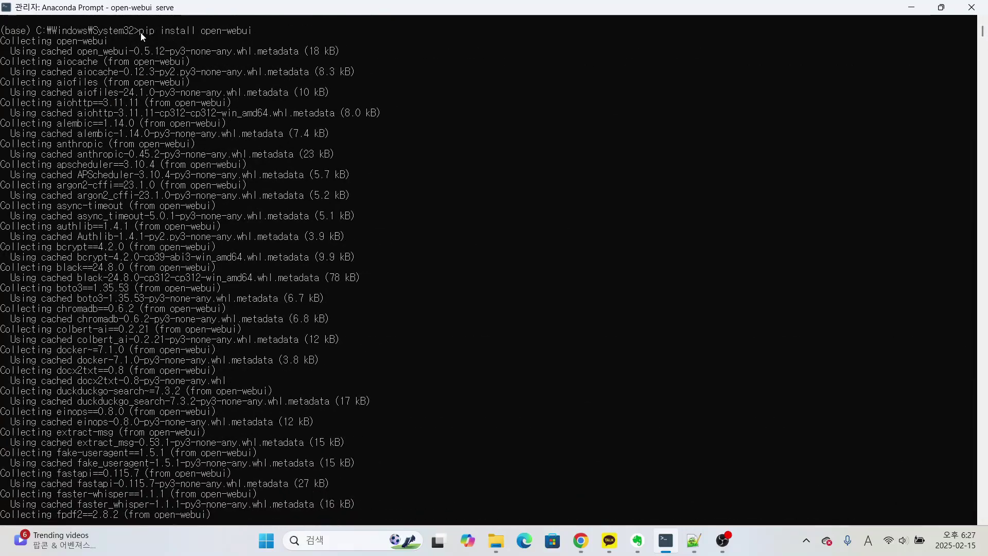
{"action": "left_click_drag", "start_coordinate": [140, 32], "coordinate": [251, 35]}
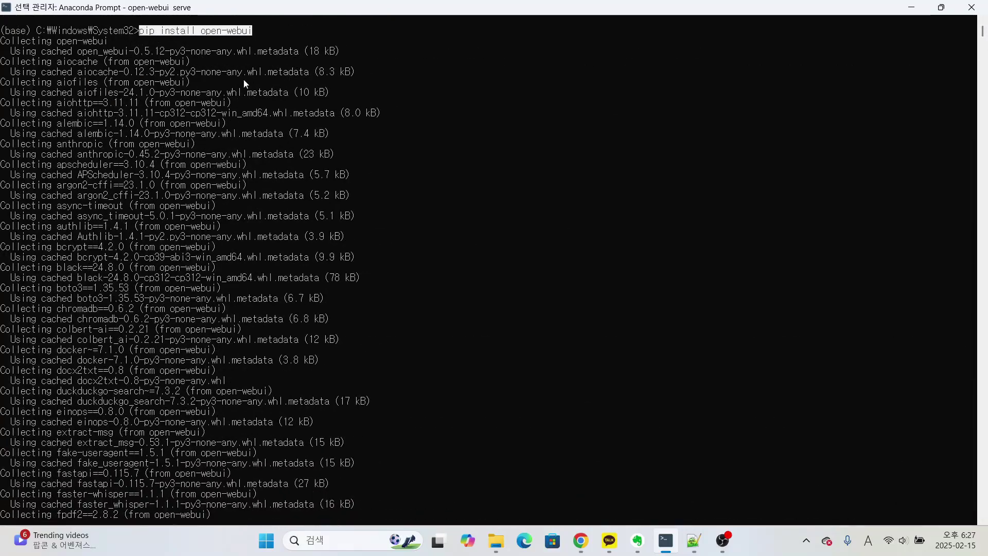
Examine the pip install open-webui output, from the collected packages down to the chroma-hnswlib wheel build messages.
{"action": "scroll", "coordinate": [246, 201], "scroll_direction": "down", "scroll_amount": 13}
{"action": "scroll", "coordinate": [244, 201], "scroll_direction": "down", "scroll_amount": 20}
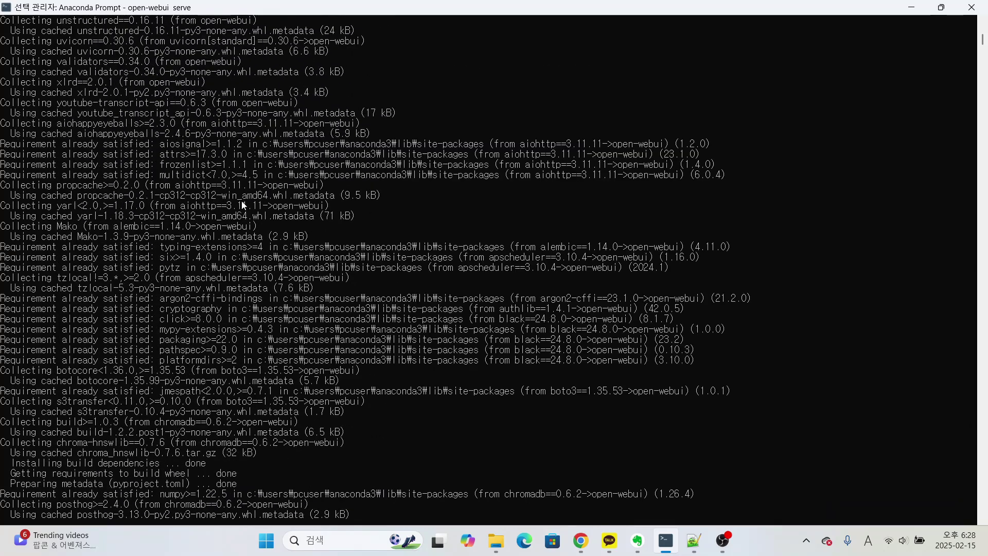
{"action": "scroll", "coordinate": [244, 205], "scroll_direction": "down", "scroll_amount": 20}
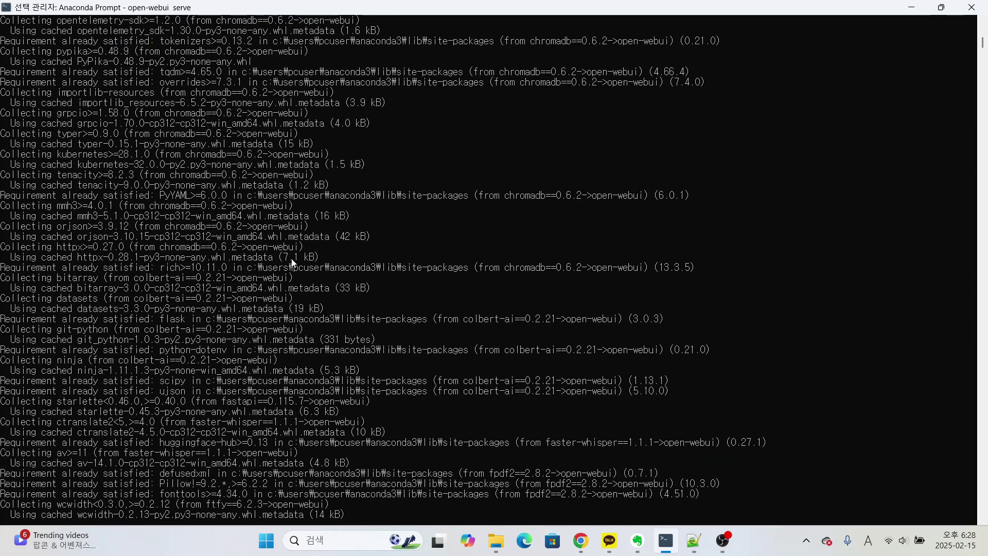
{"action": "scroll", "coordinate": [288, 273], "scroll_direction": "down", "scroll_amount": 4}
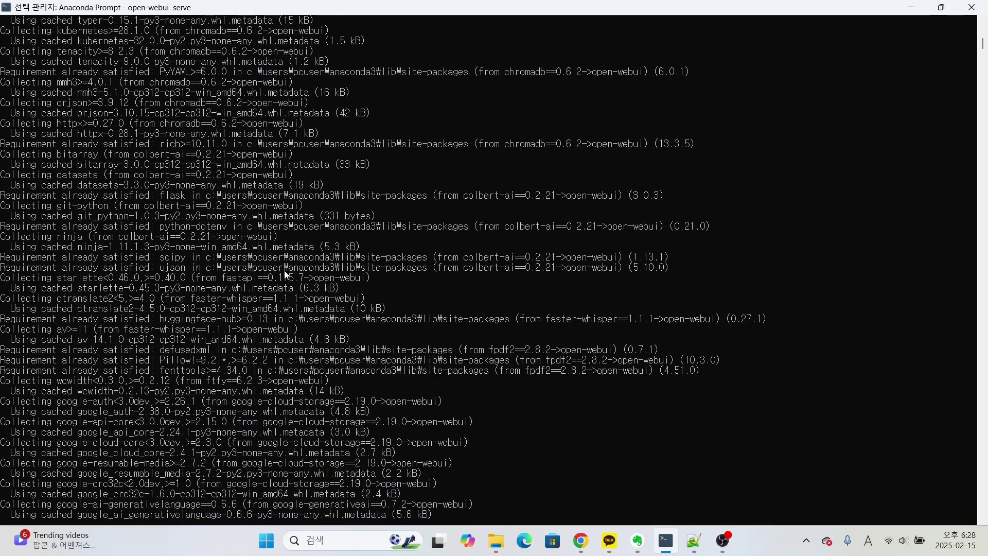
{"action": "scroll", "coordinate": [246, 275], "scroll_direction": "down", "scroll_amount": 20}
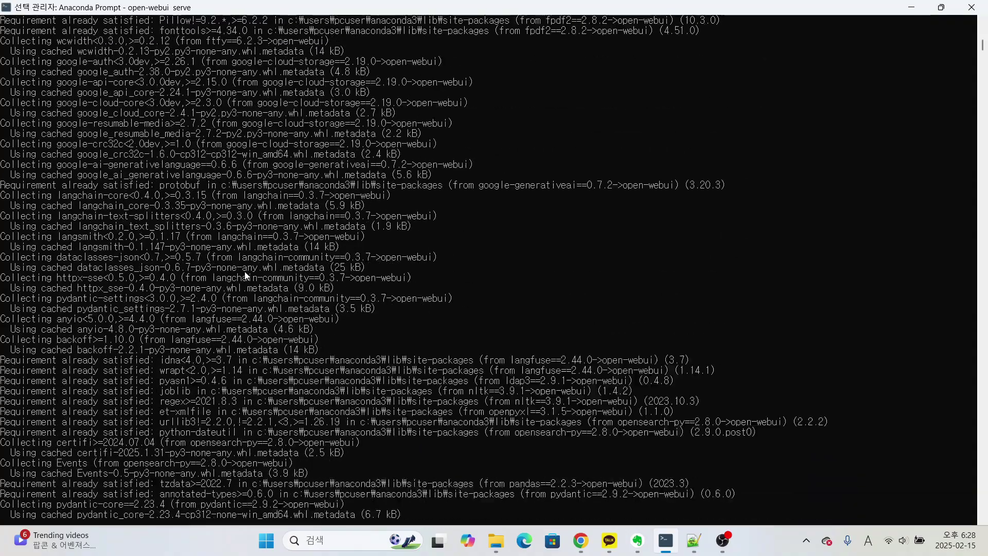
{"action": "scroll", "coordinate": [245, 273], "scroll_direction": "down", "scroll_amount": 20}
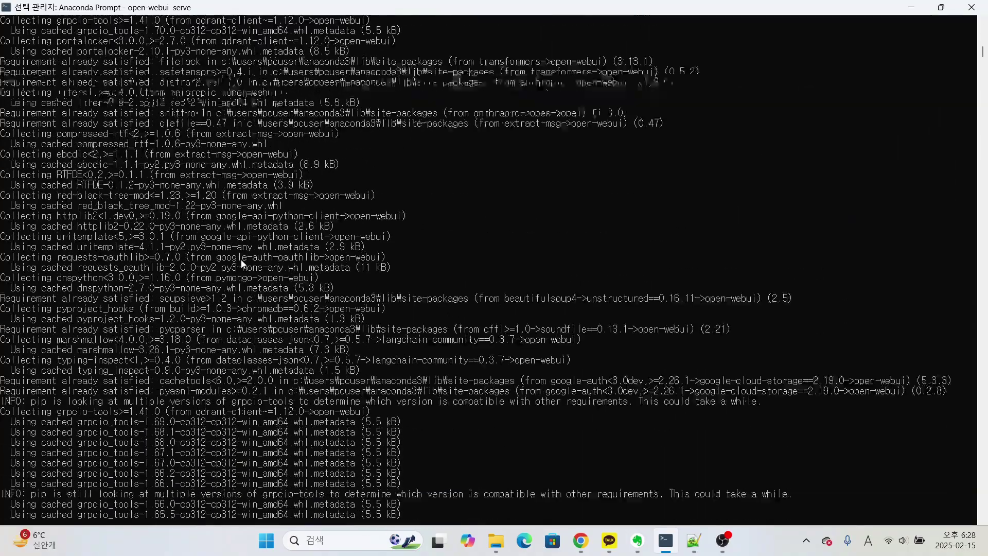
{"action": "scroll", "coordinate": [242, 264], "scroll_direction": "down", "scroll_amount": 20}
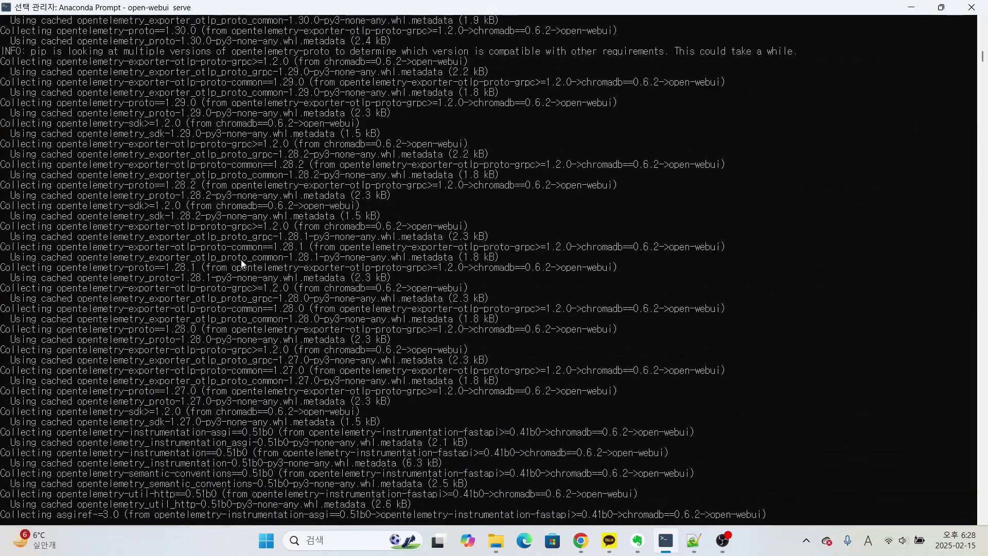
{"action": "scroll", "coordinate": [242, 264], "scroll_direction": "down", "scroll_amount": 20}
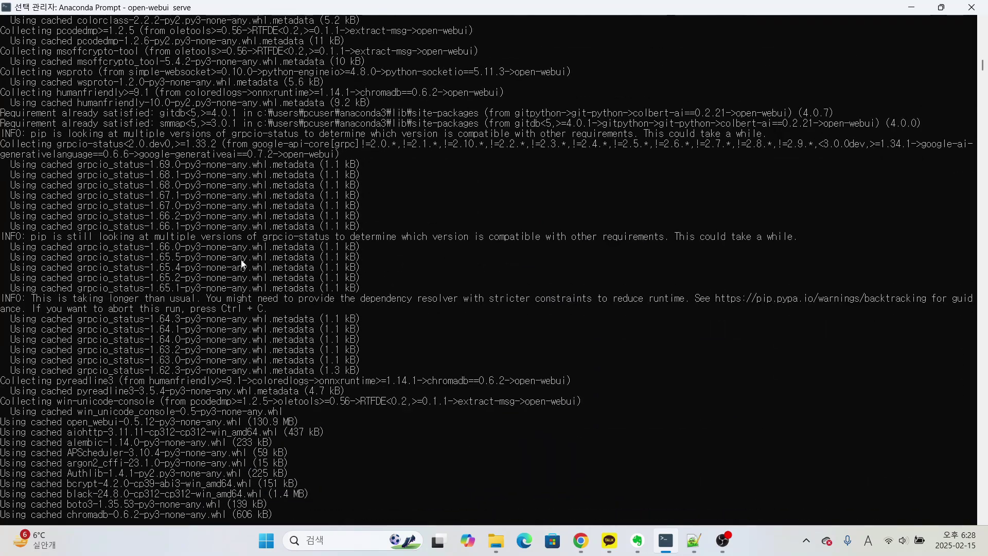
{"action": "scroll", "coordinate": [242, 261], "scroll_direction": "down", "scroll_amount": 20}
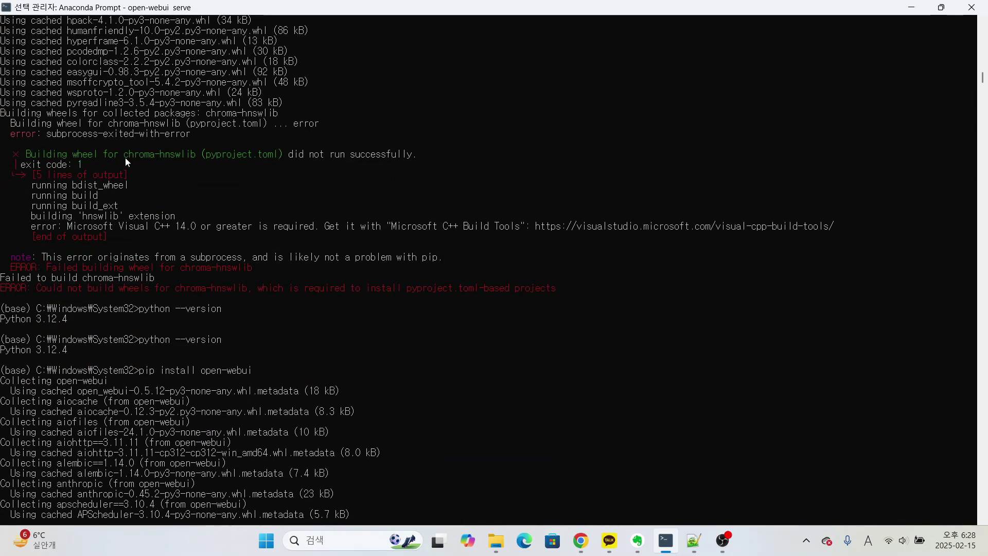
{"action": "left_click_drag", "start_coordinate": [125, 158], "coordinate": [184, 166]}
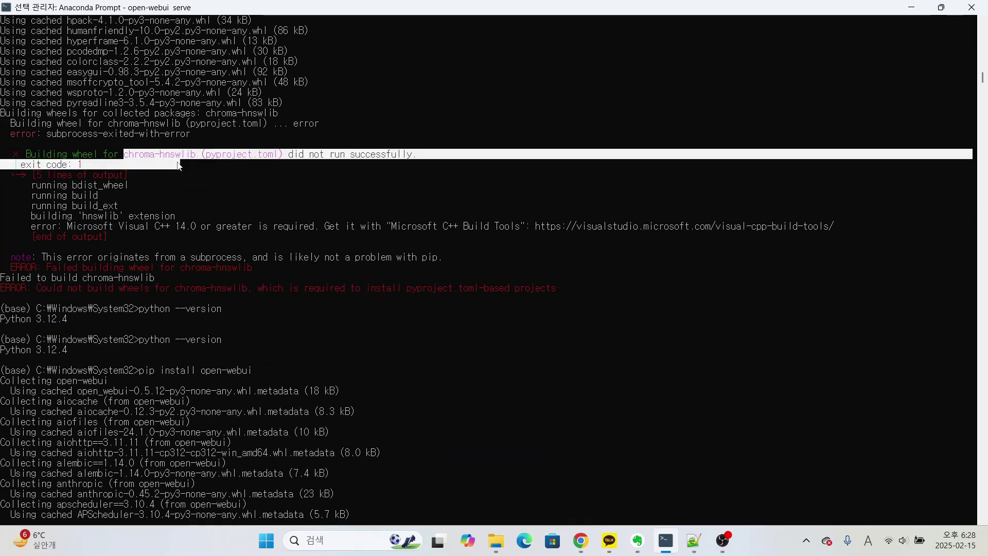
{"action": "left_click", "coordinate": [286, 175]}
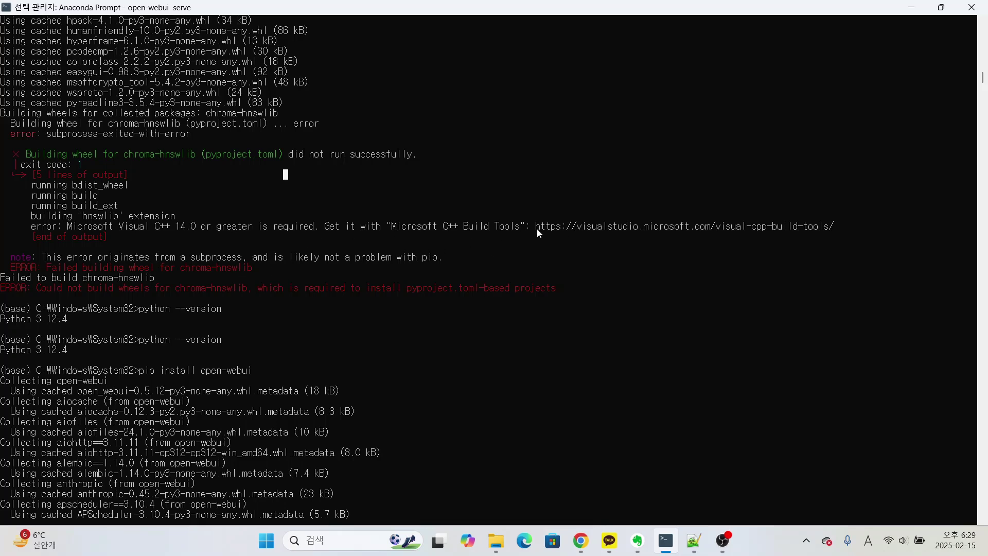
{"action": "left_click_drag", "start_coordinate": [537, 228], "coordinate": [834, 230]}
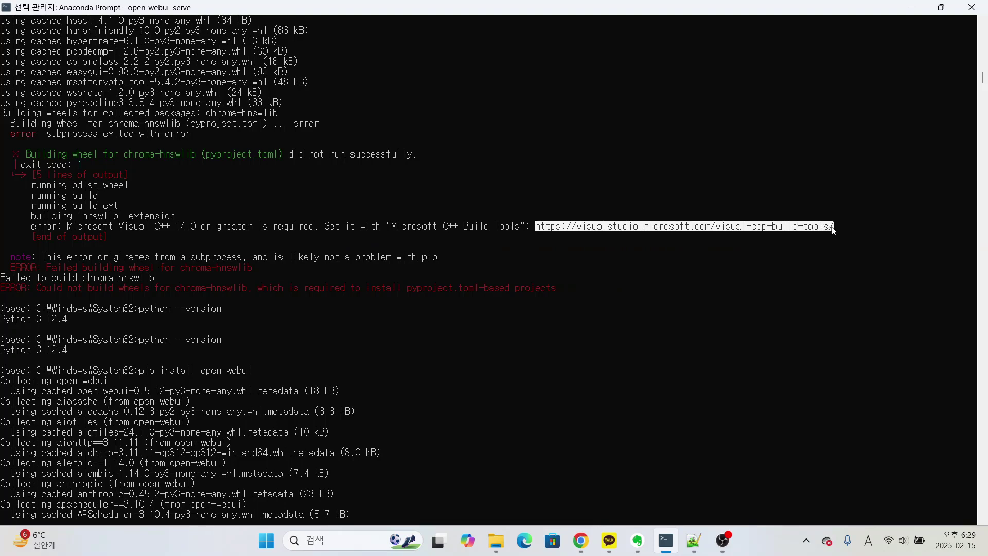
{"action": "right_click", "coordinate": [600, 229]}
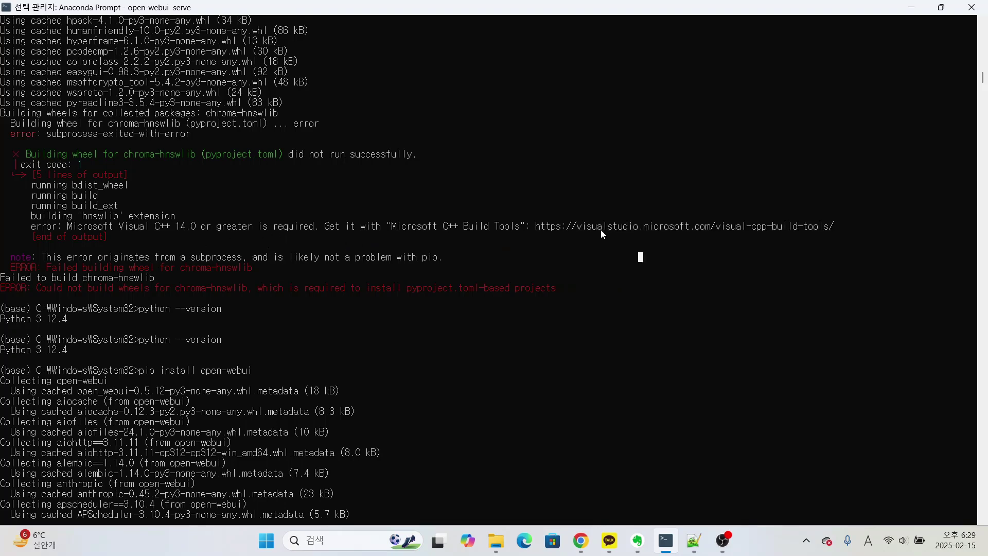
{"action": "left_click", "coordinate": [591, 229]}
{"action": "left_click_drag", "start_coordinate": [536, 229], "coordinate": [831, 235]}
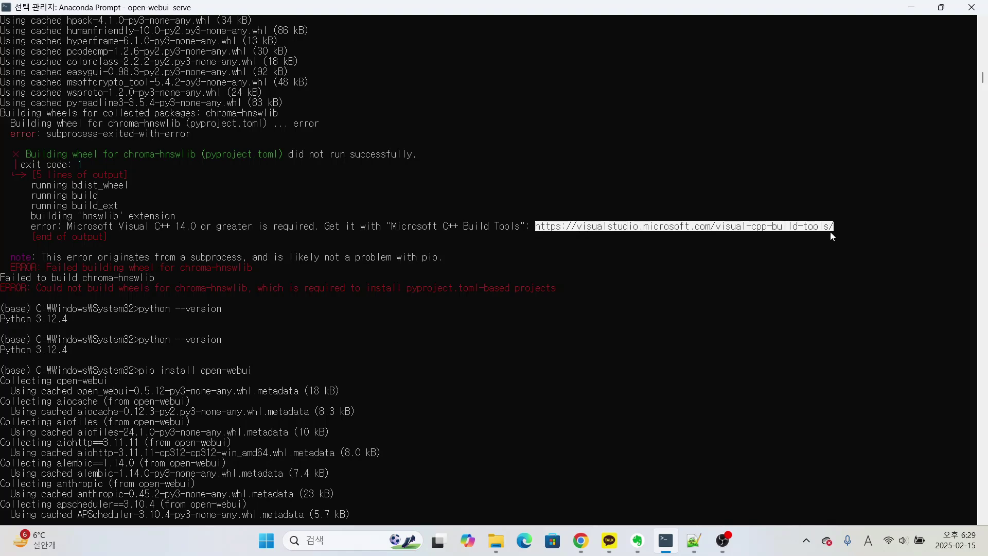
{"action": "right_click", "coordinate": [831, 233]}
Switch to Chrome, open the copied Microsoft C++ Build Tools address, and choose the Build Tools download.
{"action": "left_click", "coordinate": [581, 540]}
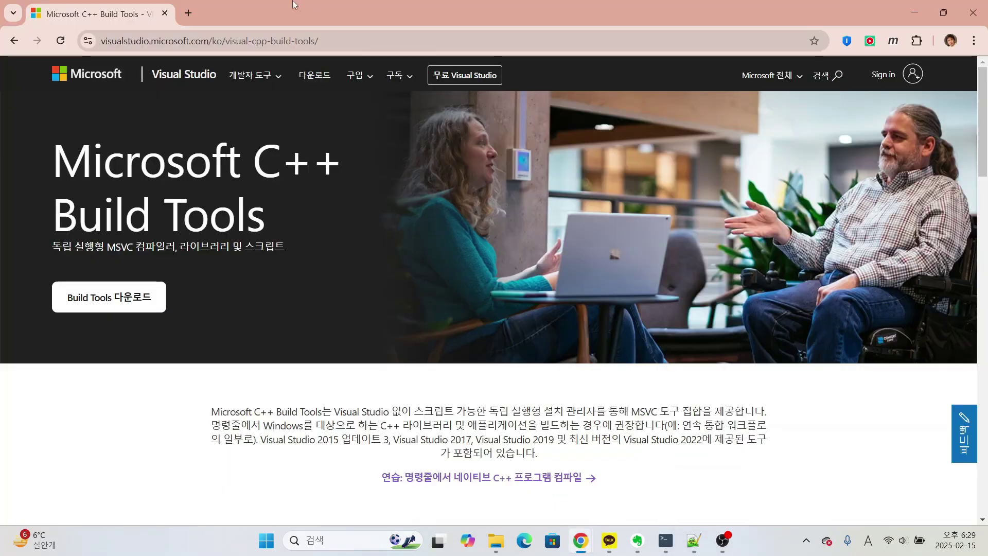
{"action": "left_click", "coordinate": [334, 40]}
{"action": "left_click", "coordinate": [430, 398]}
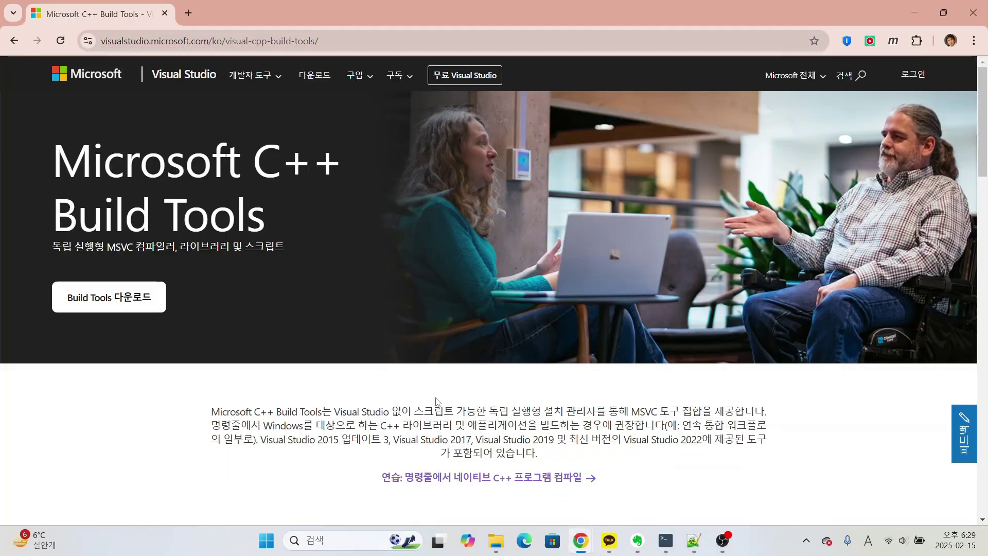
{"action": "scroll", "coordinate": [430, 398], "scroll_direction": "down", "scroll_amount": 1}
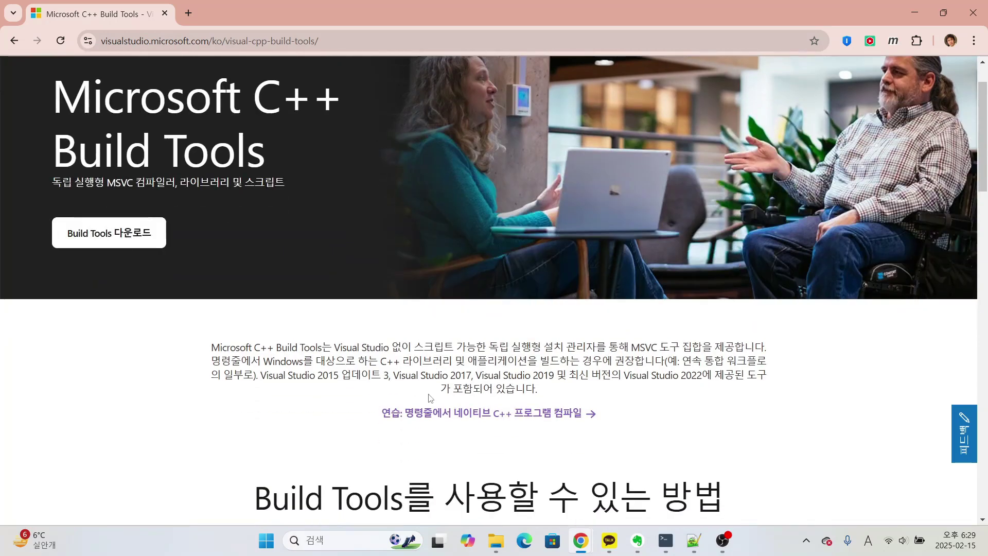
{"action": "left_click", "coordinate": [99, 240]}
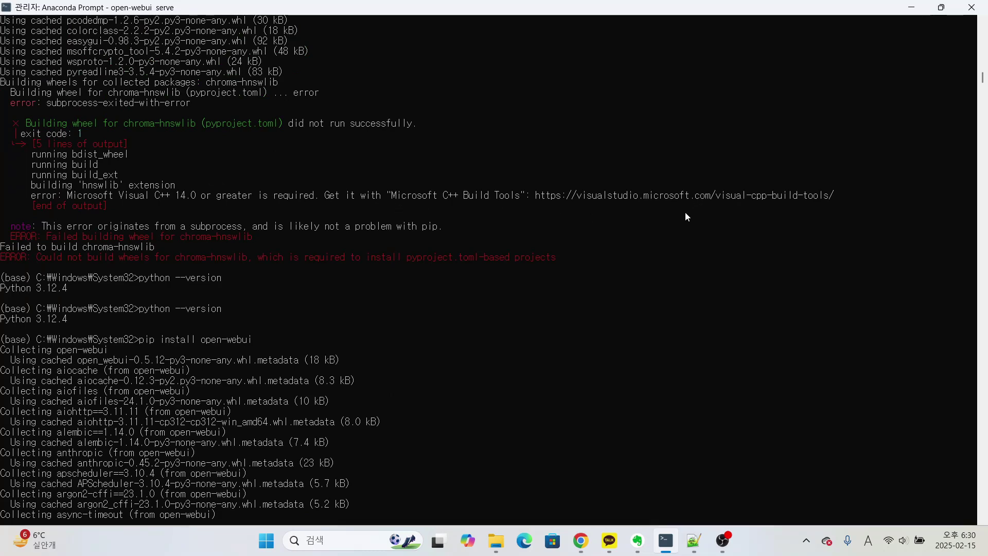
Return to the Anaconda Prompt, highlight the repeated pip install open-webui command, and review its output through the list of installed packages.
{"action": "scroll", "coordinate": [132, 217], "scroll_direction": "down", "scroll_amount": 4}
{"action": "left_click_drag", "start_coordinate": [139, 216], "coordinate": [252, 222]}
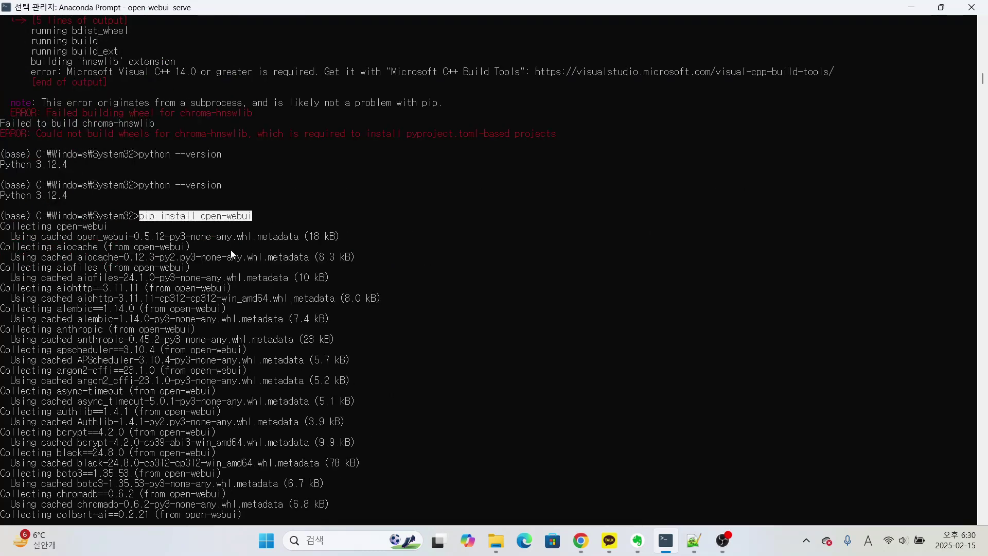
{"action": "scroll", "coordinate": [231, 254], "scroll_direction": "down", "scroll_amount": 20}
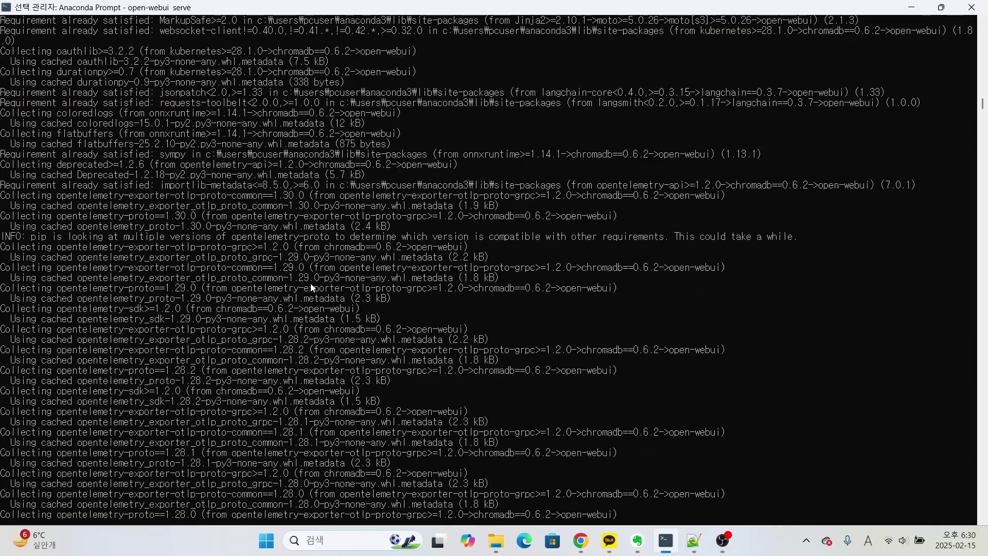
{"action": "scroll", "coordinate": [311, 288], "scroll_direction": "down", "scroll_amount": 20}
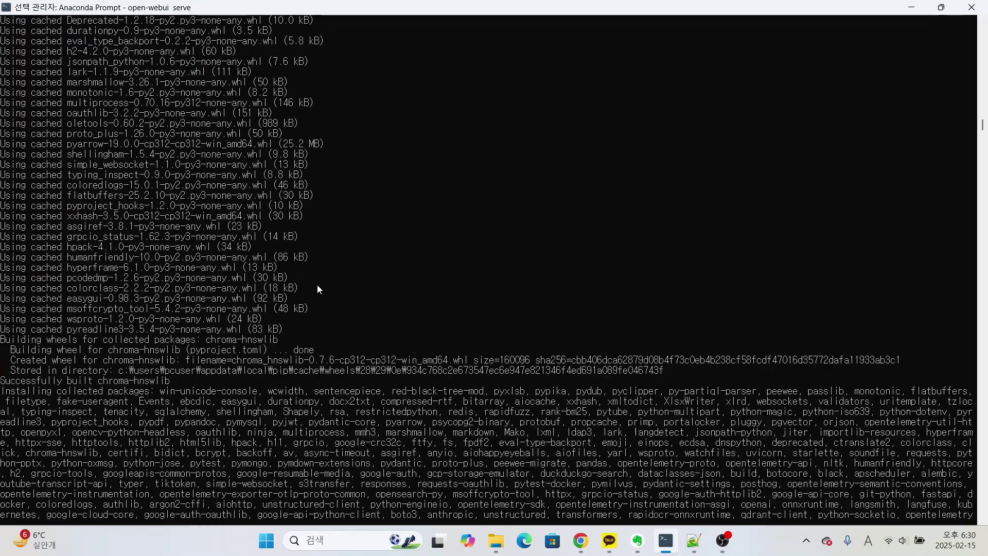
{"action": "scroll", "coordinate": [318, 283], "scroll_direction": "down", "scroll_amount": 20}
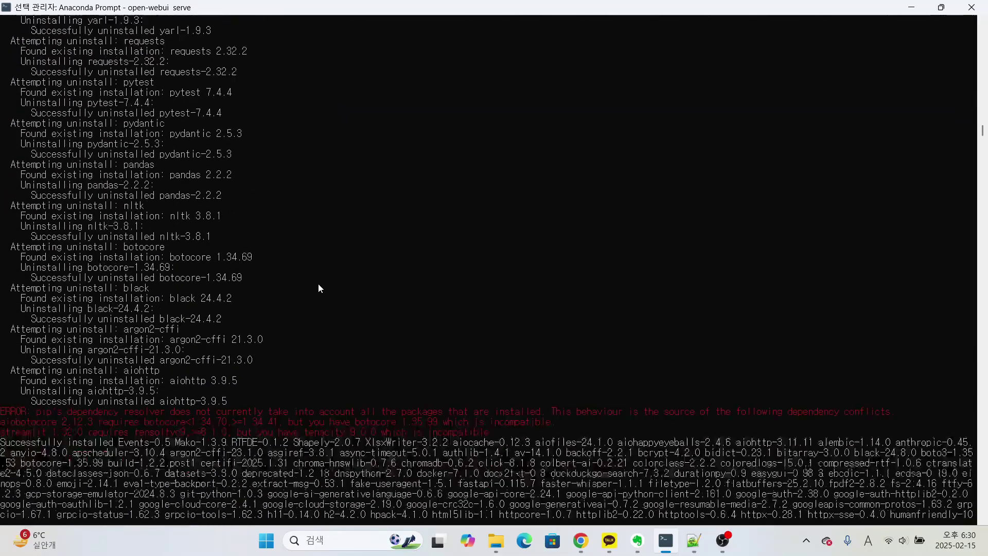
{"action": "scroll", "coordinate": [318, 283], "scroll_direction": "down", "scroll_amount": 15}
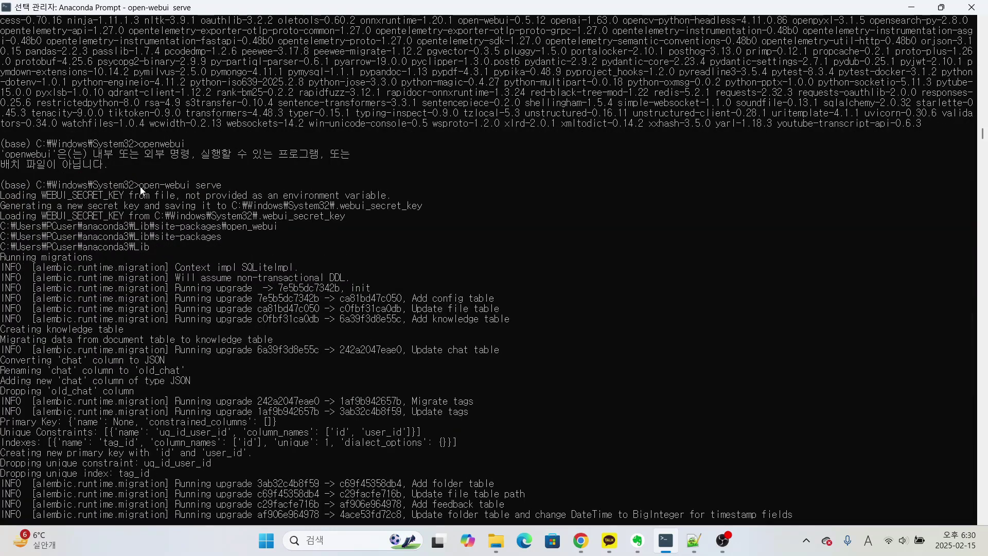
Highlight the open-webui serve command and review its startup log down to the Uvicorn server address.
{"action": "left_click_drag", "start_coordinate": [141, 188], "coordinate": [225, 190]}
{"action": "left_click", "coordinate": [214, 218]}
{"action": "right_click", "coordinate": [219, 291]}
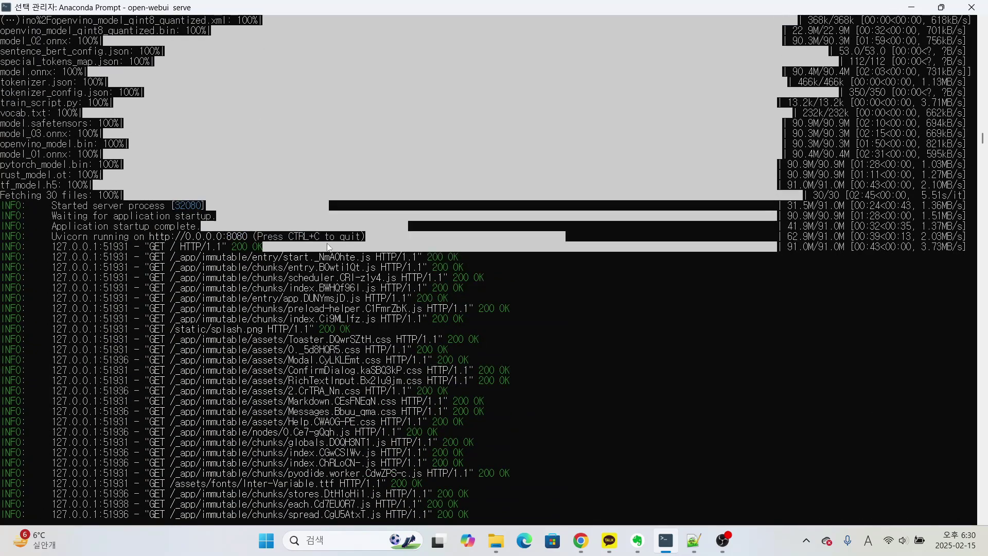
Switch to Chrome, open Open WebUI at localhost:8080 with a new chat, and view the list of available models.
{"action": "left_click", "coordinate": [580, 540]}
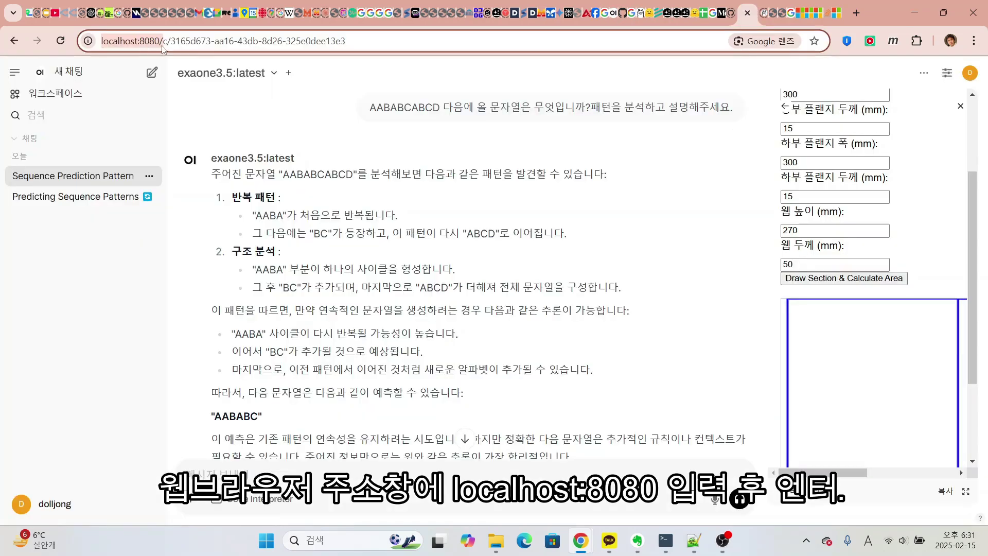
{"action": "left_click", "coordinate": [103, 72]}
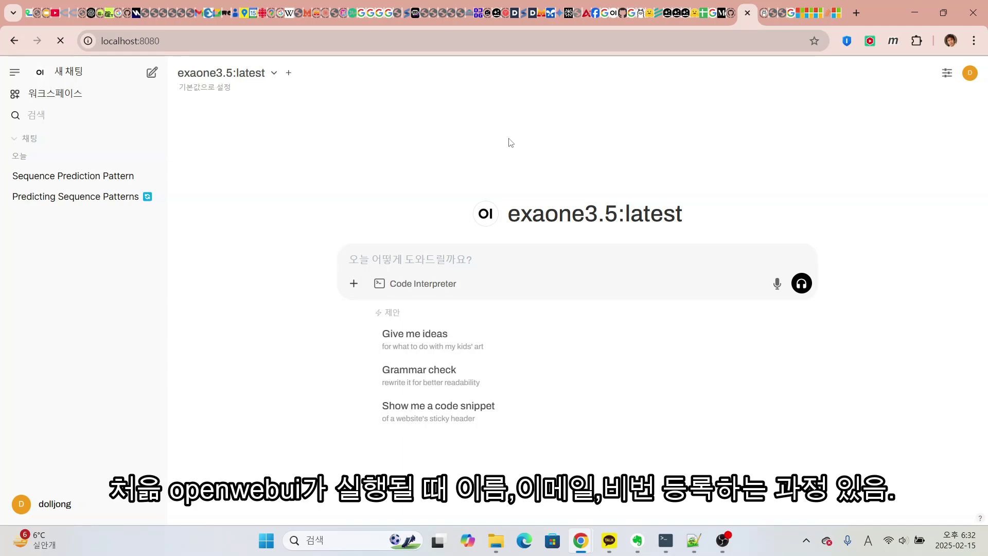
{"action": "left_click", "coordinate": [275, 75]}
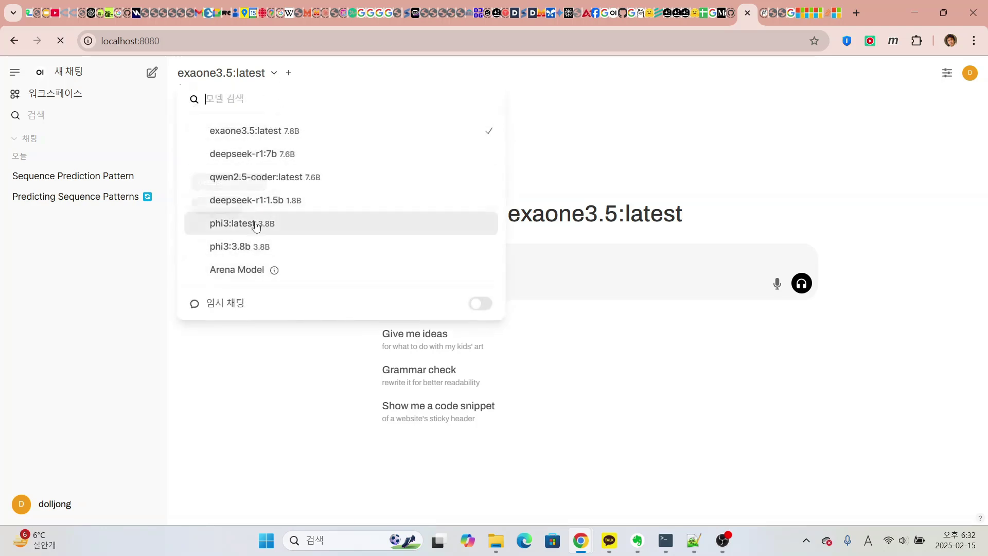
{"action": "left_click", "coordinate": [610, 147]}
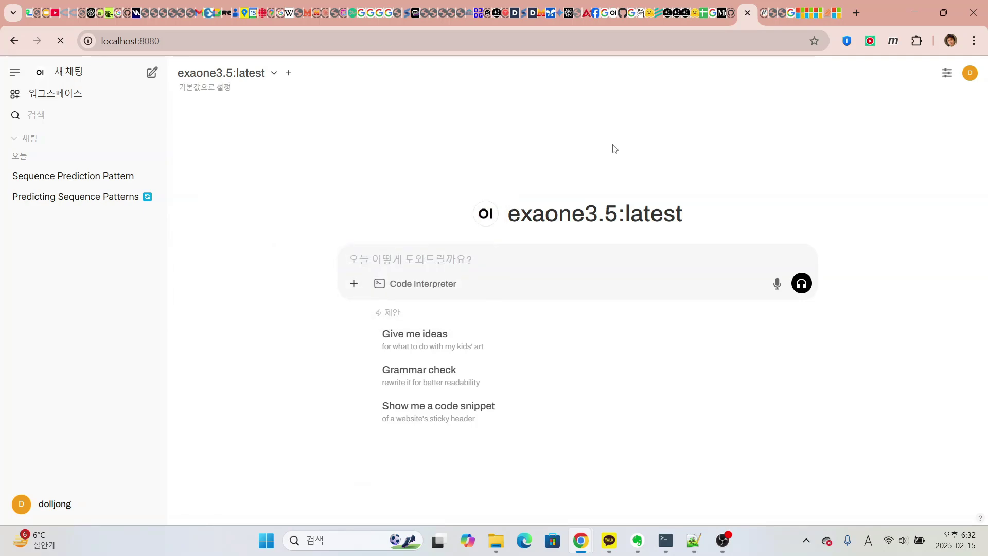
Open a Command Prompt and enter ollama pull without running it.
{"action": "left_click", "coordinate": [666, 540]}
{"action": "type", "text": "olla"}
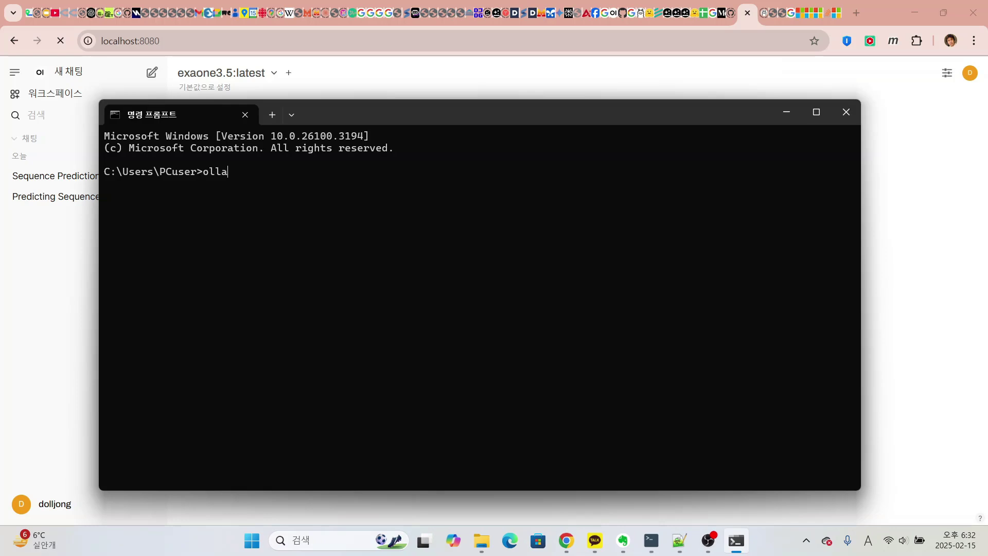
{"action": "type", "text": "ma pull"}
Switch to the Ollama website in Chrome, search its models for exaone, and open the exaone3.5 page.
{"action": "left_click", "coordinate": [641, 13]}
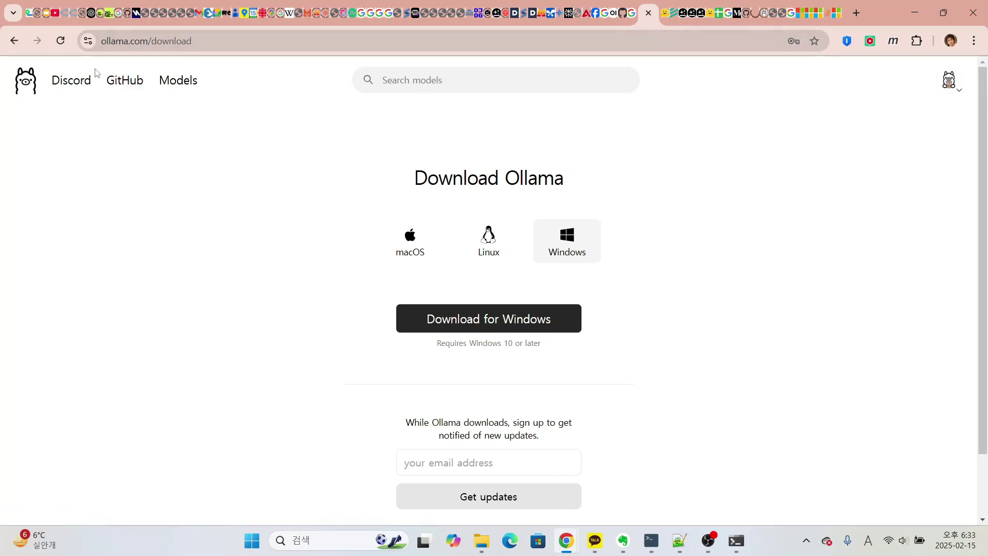
{"action": "left_click", "coordinate": [186, 86]}
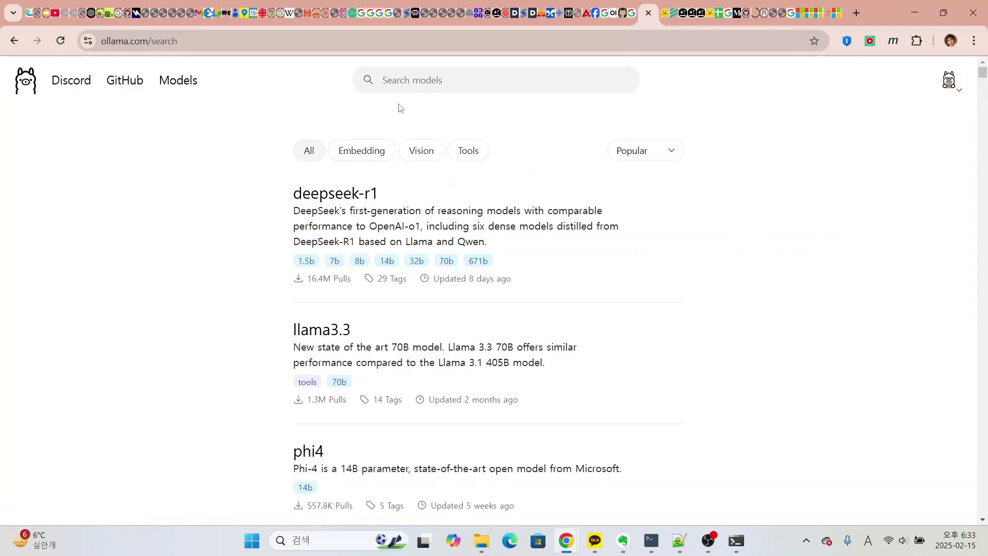
{"action": "type", "text": "exaone"}
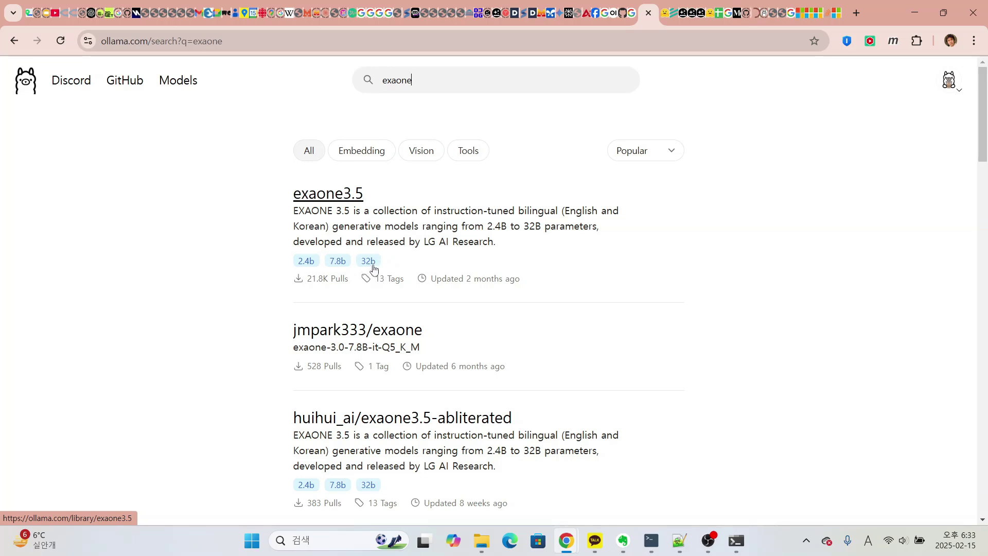
{"action": "left_click", "coordinate": [341, 266]}
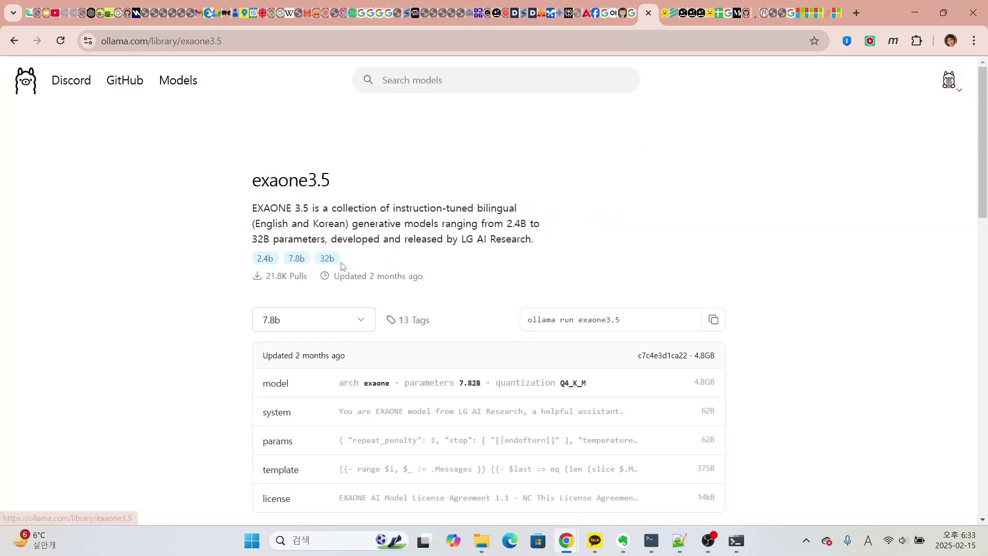
View the 32b variant of exaone3.5, and switch the model version to 7.8b.
{"action": "left_click", "coordinate": [327, 257]}
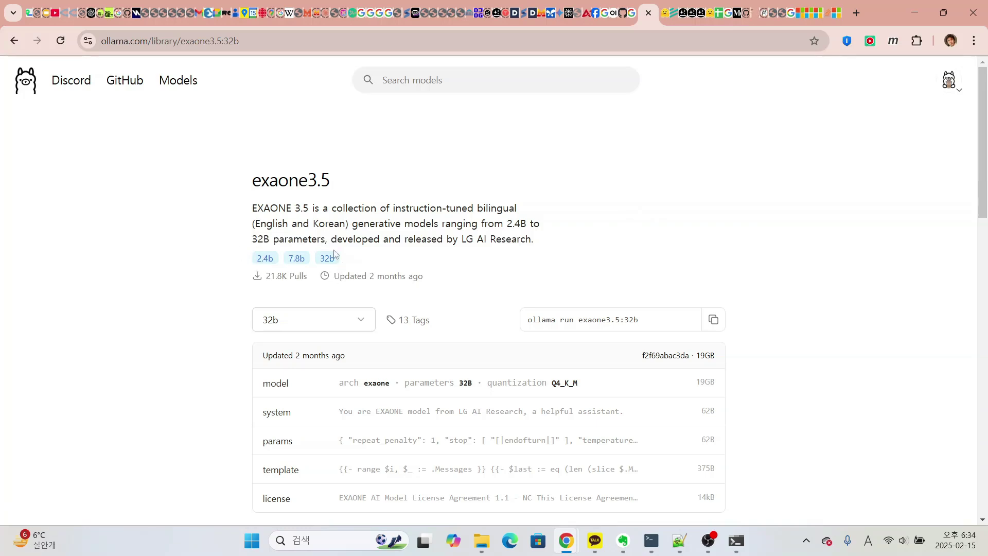
{"action": "left_click", "coordinate": [361, 322]}
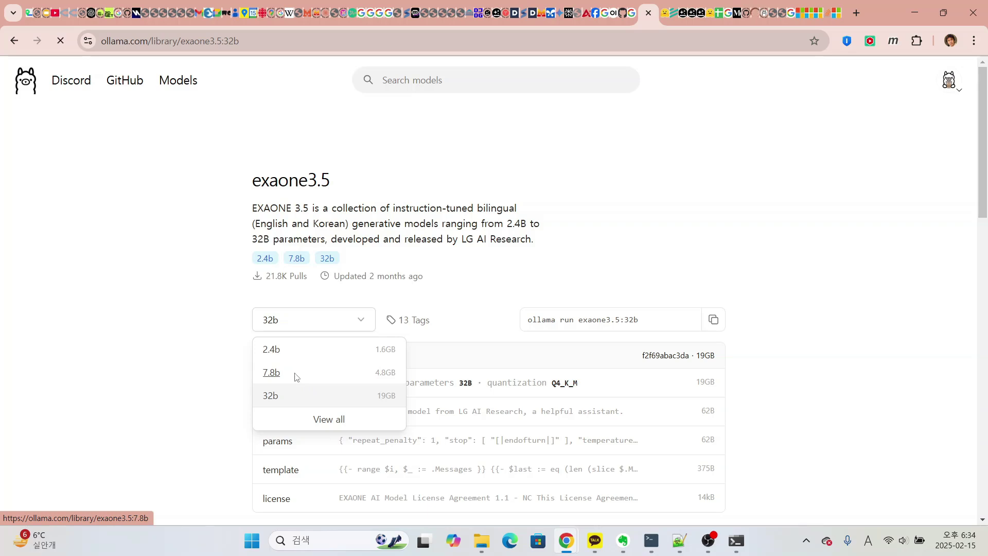
{"action": "left_click", "coordinate": [296, 377]}
Copy the 7.8b run command and place ollama run exaone3.5:7.8b in the Command Prompt, replacing the unfinished command without running it.
{"action": "left_click_drag", "start_coordinate": [663, 318], "coordinate": [520, 328]}
{"action": "key", "text": "alt+Tab"}
{"action": "key", "text": "Escape"}
{"action": "type", "text": "ollama run exaone3.5:7.8b"}
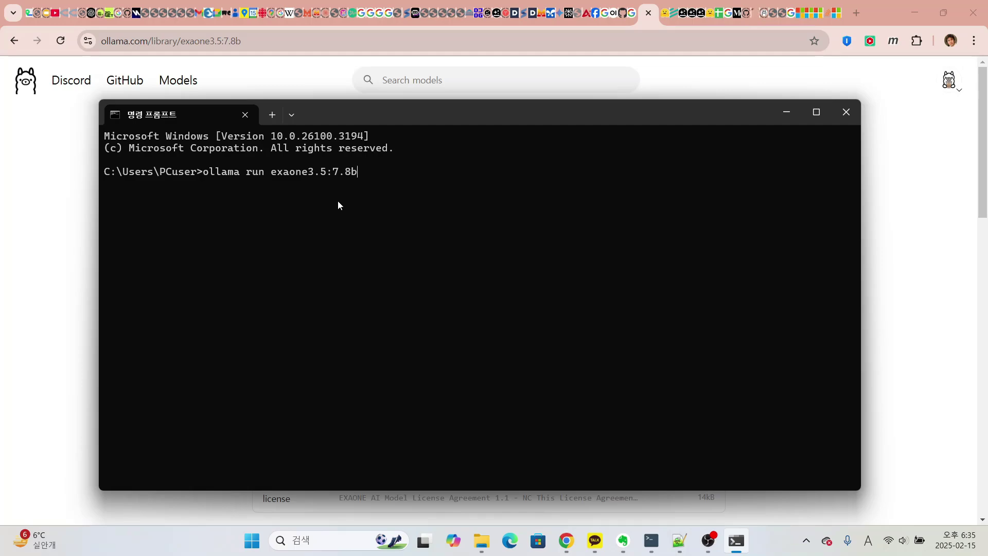
Return to Open WebUI in Chrome and look at the model list and the message box's file upload option.
{"action": "left_click", "coordinate": [756, 20]}
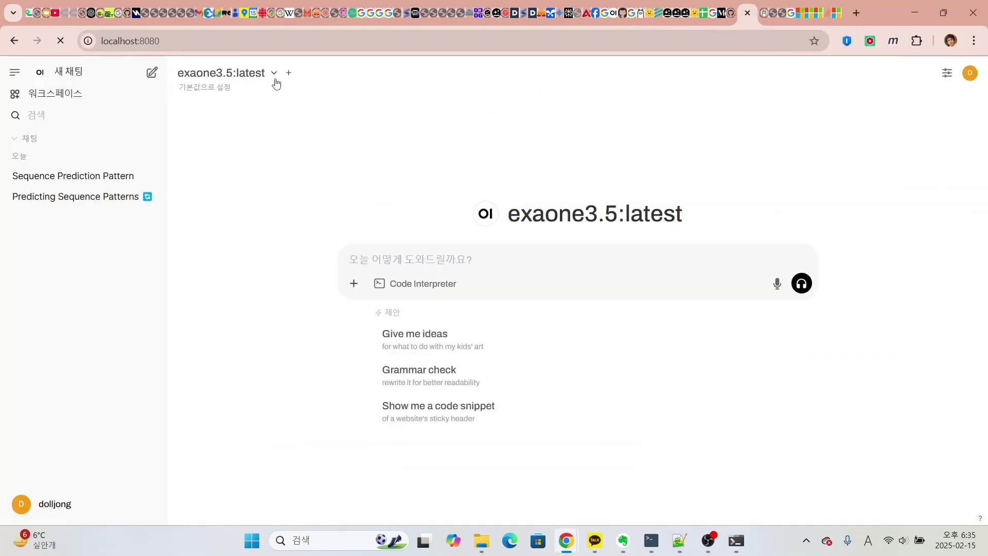
{"action": "left_click", "coordinate": [275, 82]}
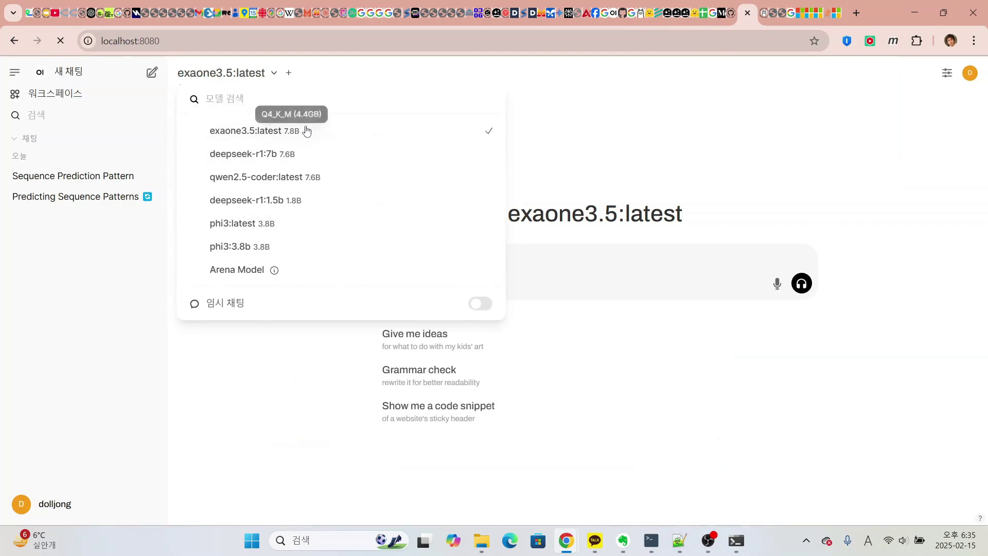
{"action": "left_click", "coordinate": [594, 227]}
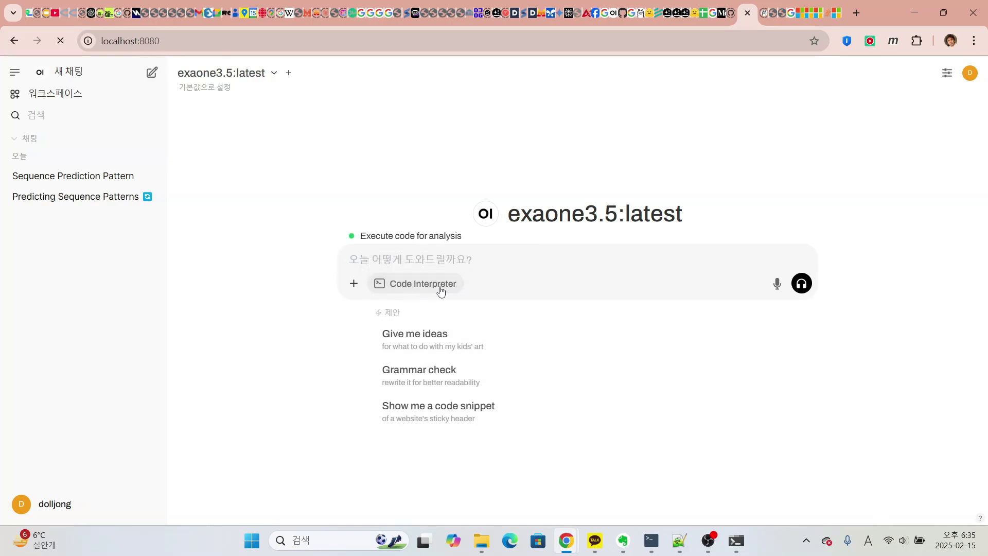
{"action": "left_click", "coordinate": [355, 288]}
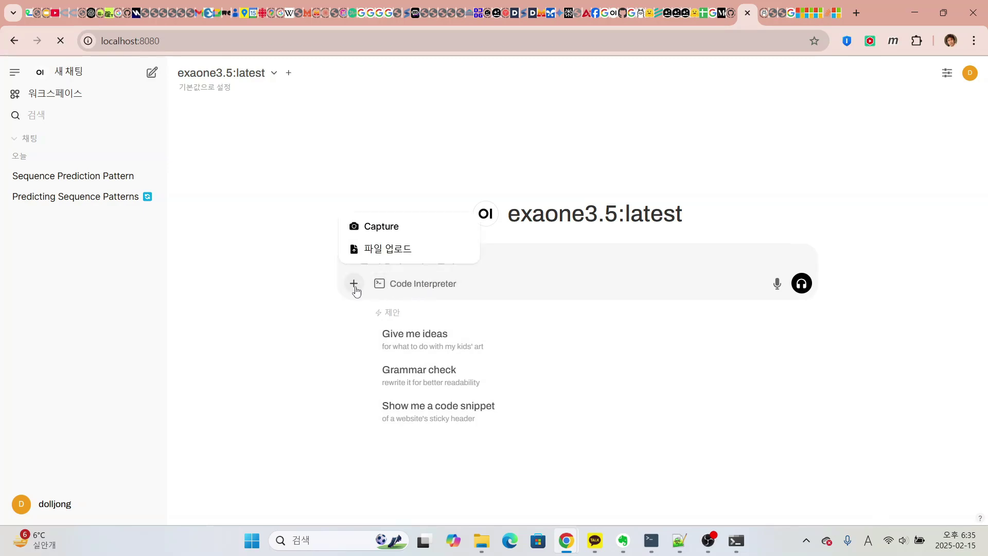
{"action": "left_click", "coordinate": [377, 251]}
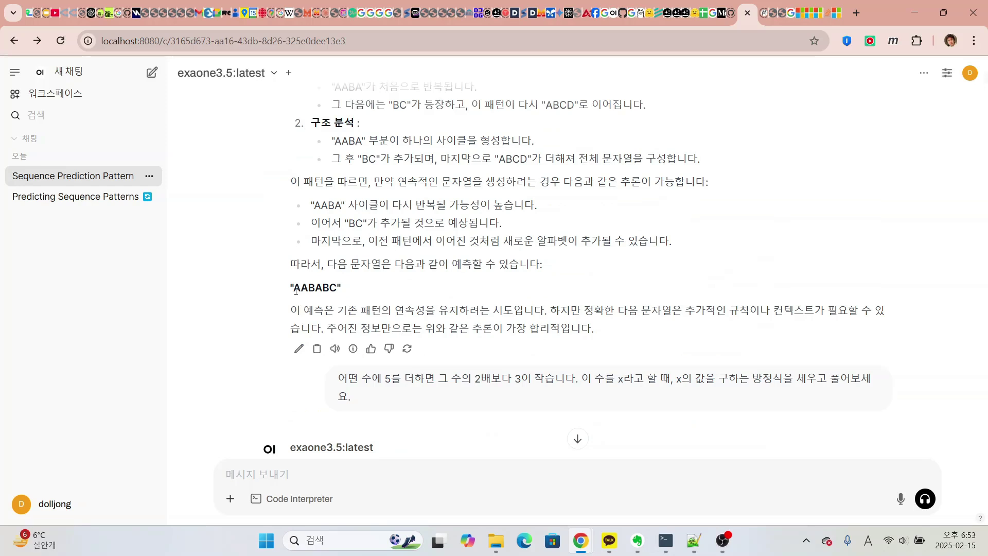
Highlight the predicted string in the Sequence Prediction Pattern chat and check the Exaone ollama 7.8b column in the AI테스트 spreadsheet.
{"action": "left_click_drag", "start_coordinate": [296, 291], "coordinate": [341, 289]}
{"action": "left_click", "coordinate": [412, 293]}
{"action": "left_click", "coordinate": [701, 21]}
{"action": "left_click", "coordinate": [285, 274]}
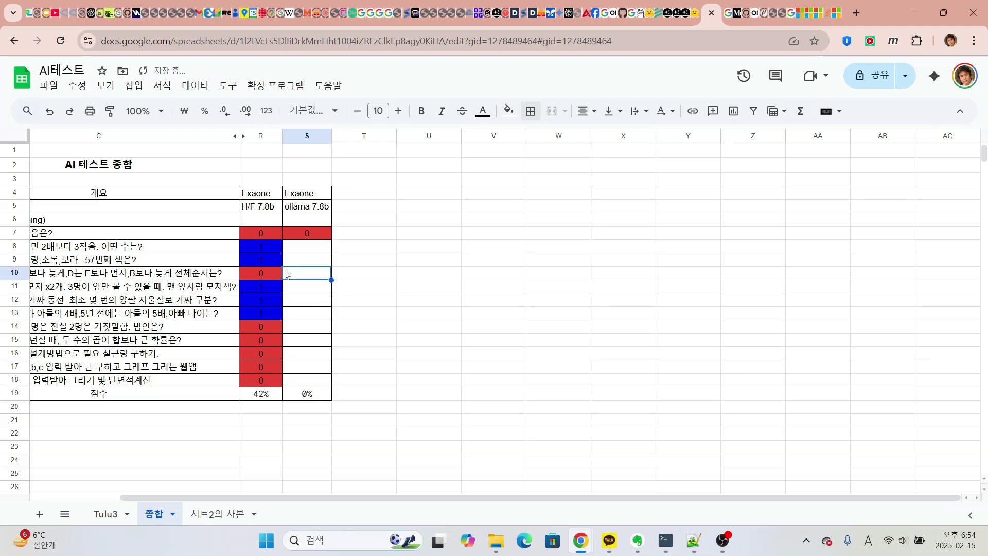
{"action": "key", "text": "Down"}
{"action": "key", "text": "Down"}
{"action": "scroll", "coordinate": [375, 208], "scroll_direction": "left", "scroll_amount": 2}
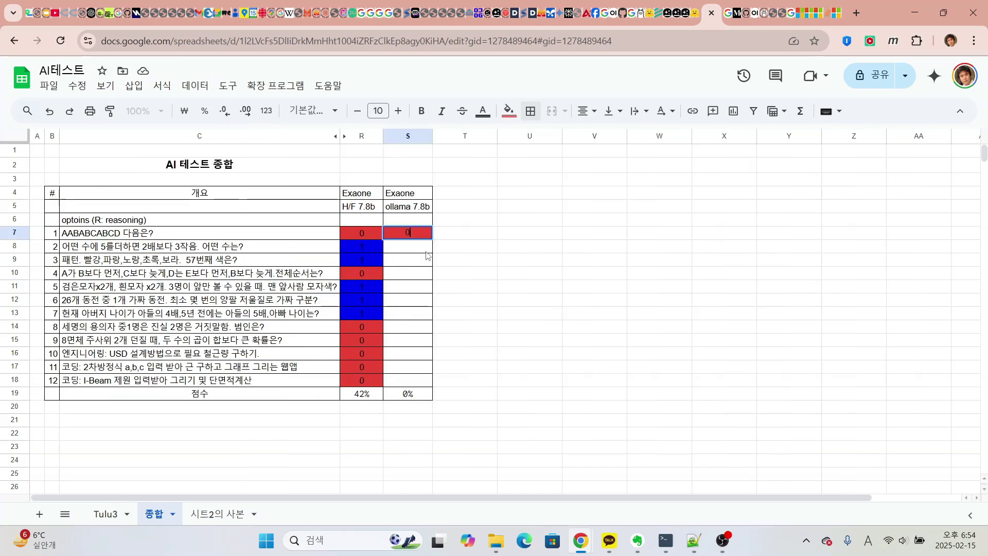
{"action": "left_click", "coordinate": [429, 274]}
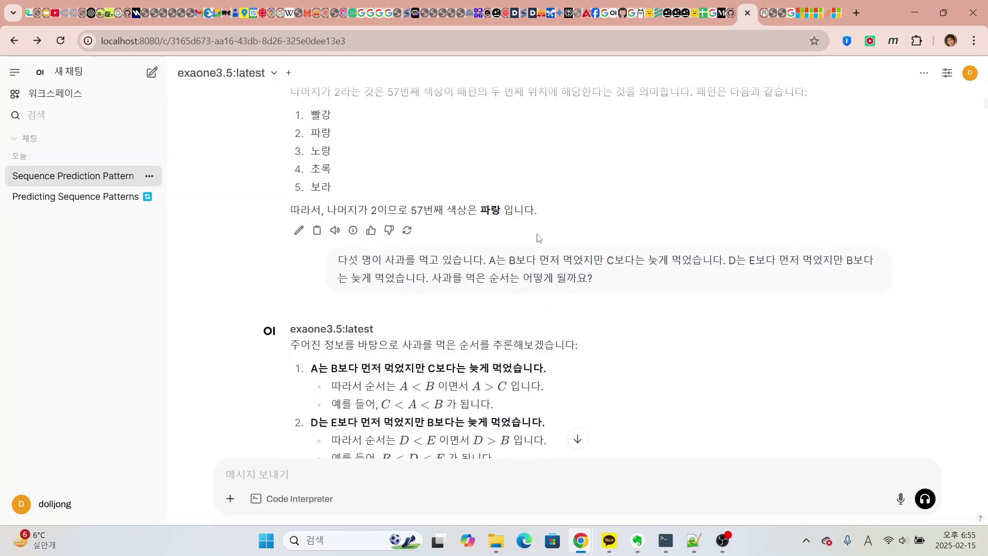
Highlight 파랑 in the answer to the 57th-colour question and switch to the AI테스트 spreadsheet.
{"action": "scroll", "coordinate": [478, 330], "scroll_direction": "up", "scroll_amount": 3}
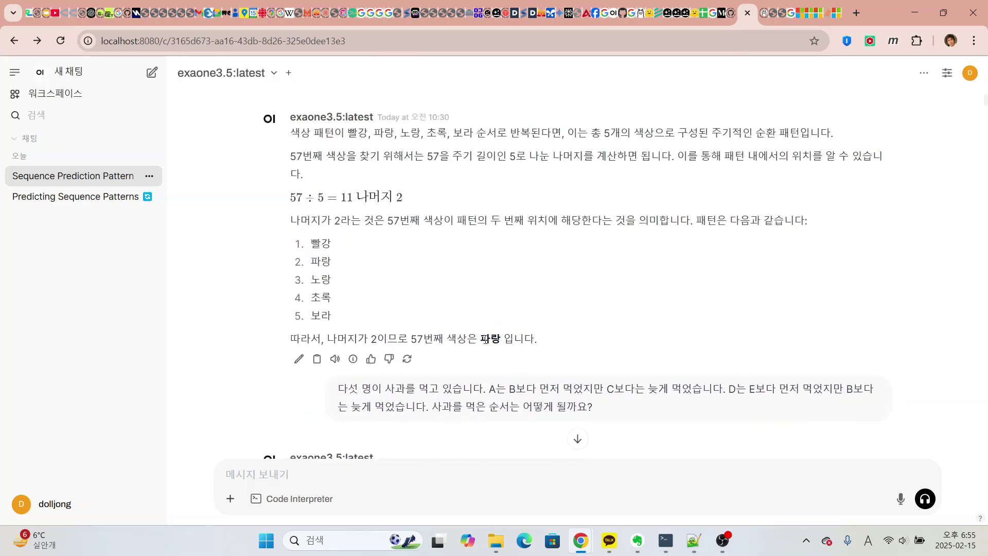
{"action": "double_click", "coordinate": [489, 339]}
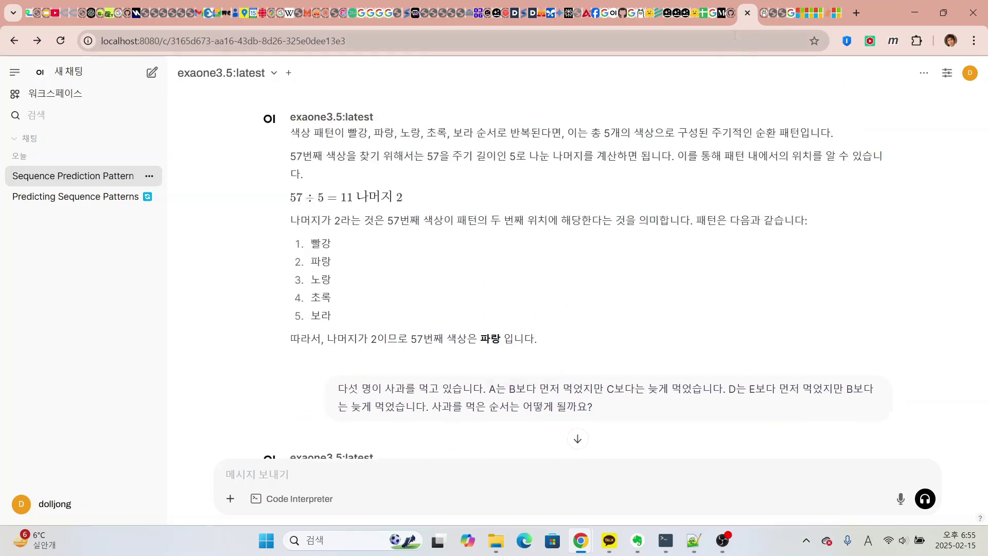
{"action": "left_click", "coordinate": [703, 13]}
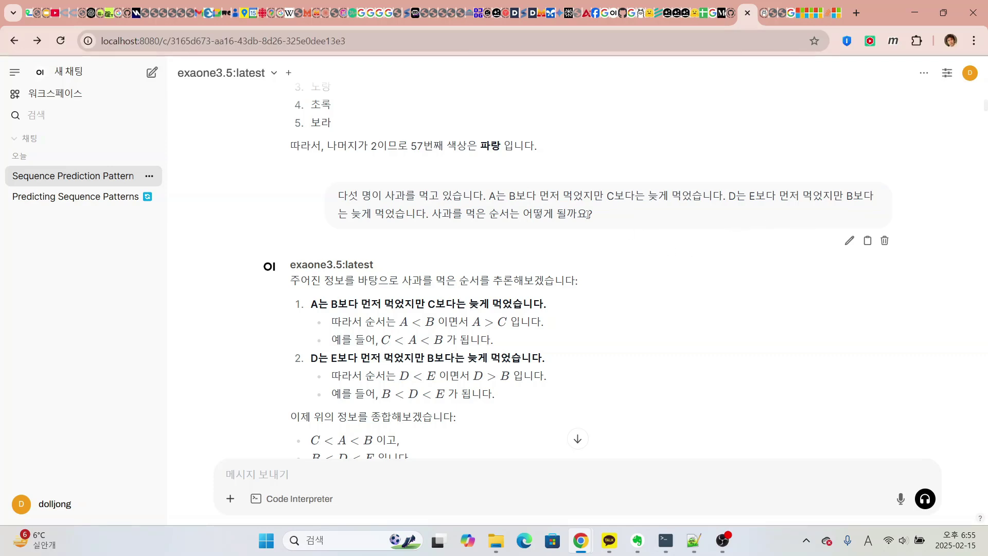
Read the apple-eating order question in the chat, marking parts of its conditions, and review the model's reasoning and final order.
{"action": "left_click_drag", "start_coordinate": [509, 200], "coordinate": [517, 199]}
{"action": "left_click_drag", "start_coordinate": [845, 198], "coordinate": [854, 198]}
{"action": "left_click", "coordinate": [602, 262]}
{"action": "scroll", "coordinate": [348, 277], "scroll_direction": "down", "scroll_amount": 5}
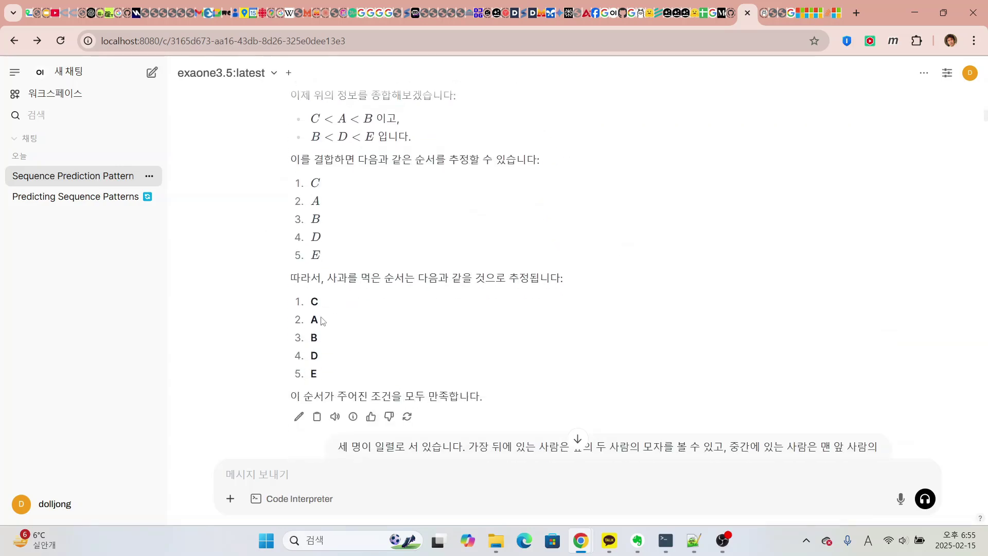
In the AI테스트 spreadsheet, enter 1 for question 4 under Exaone ollama 7.8b and compare it with the H/F 7.8b score.
{"action": "key", "text": "ctrl+shift+Tab"}
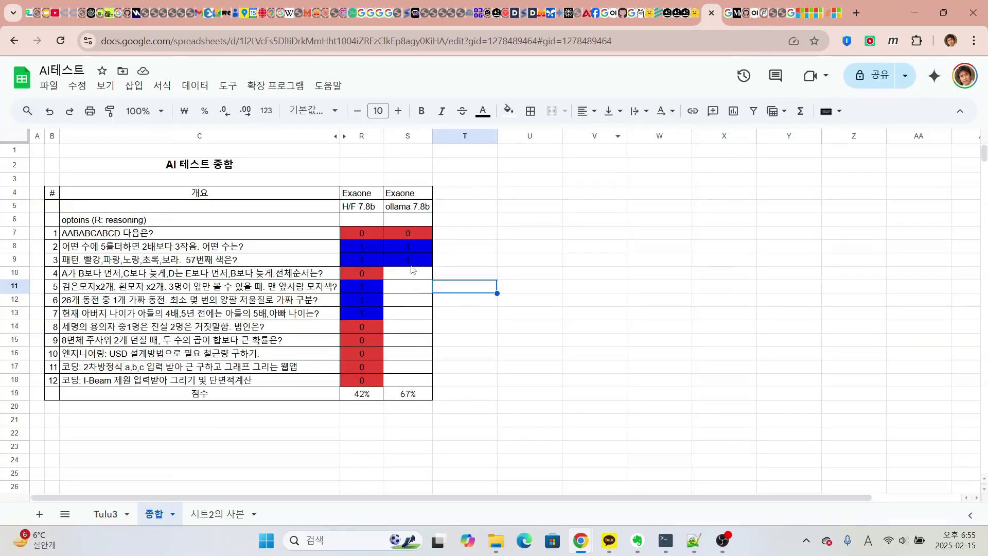
{"action": "left_click", "coordinate": [410, 275]}
{"action": "type", "text": "1"}
{"action": "left_click", "coordinate": [526, 292]}
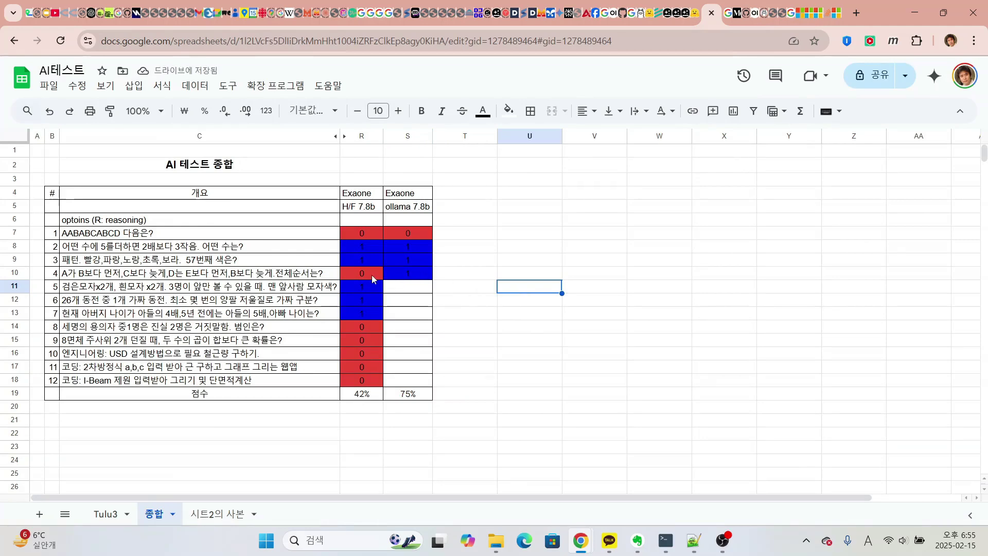
{"action": "left_click", "coordinate": [372, 274]}
{"action": "left_click", "coordinate": [405, 277]}
{"action": "left_click", "coordinate": [457, 289]}
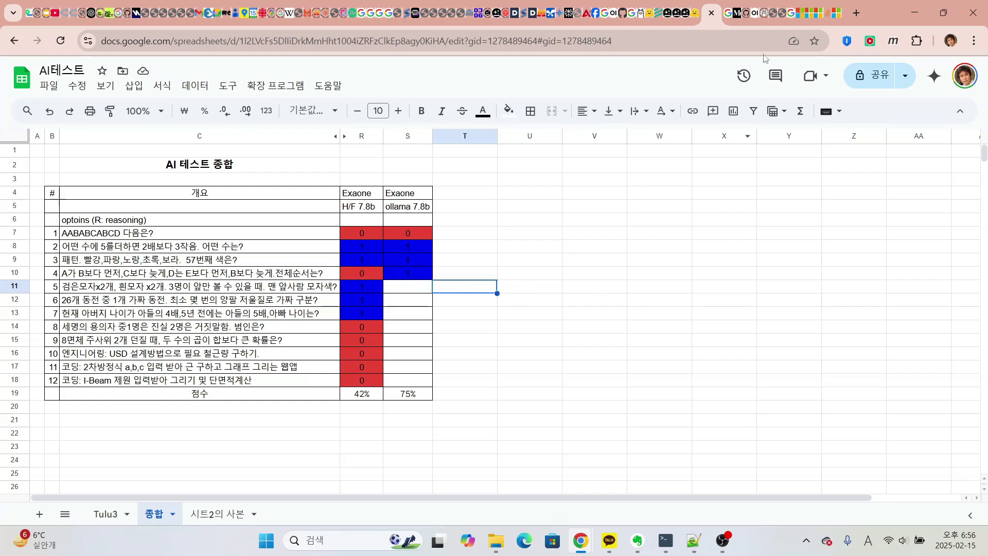
Return to the Open WebUI chat, read the hat puzzle reasoning, and highlight 흰 모자 in its conclusion.
{"action": "left_click", "coordinate": [755, 13]}
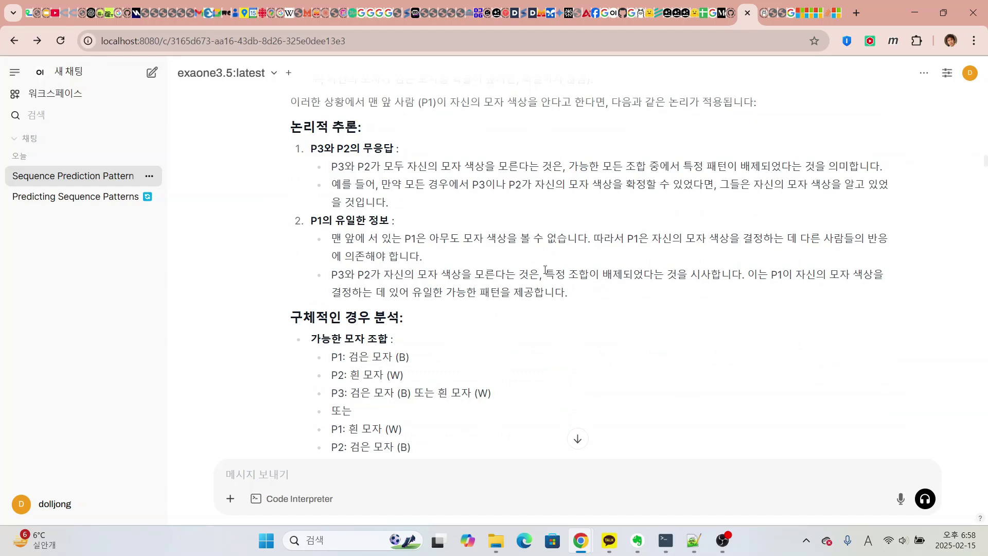
{"action": "scroll", "coordinate": [545, 273], "scroll_direction": "down", "scroll_amount": 5}
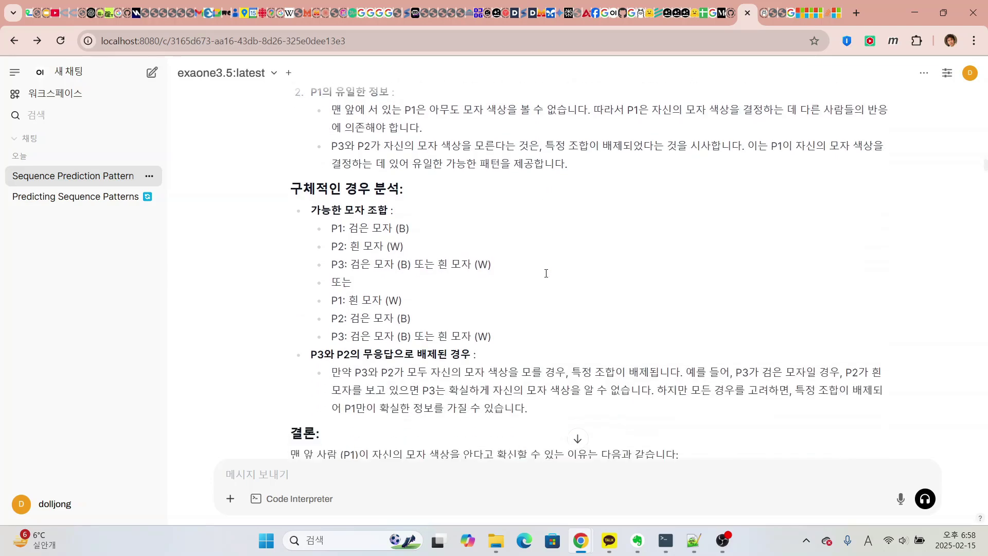
{"action": "scroll", "coordinate": [546, 278], "scroll_direction": "down", "scroll_amount": 4}
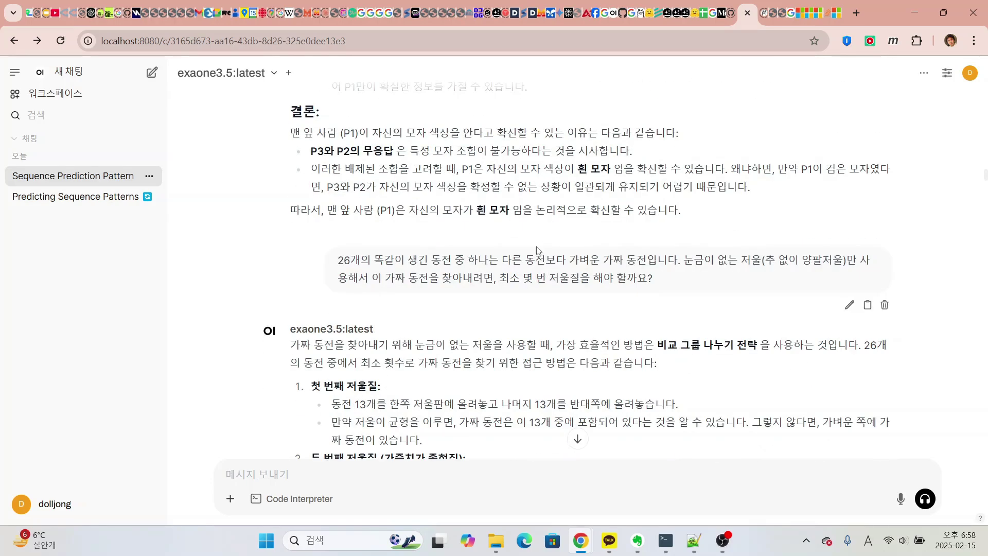
{"action": "left_click_drag", "start_coordinate": [474, 212], "coordinate": [525, 211]}
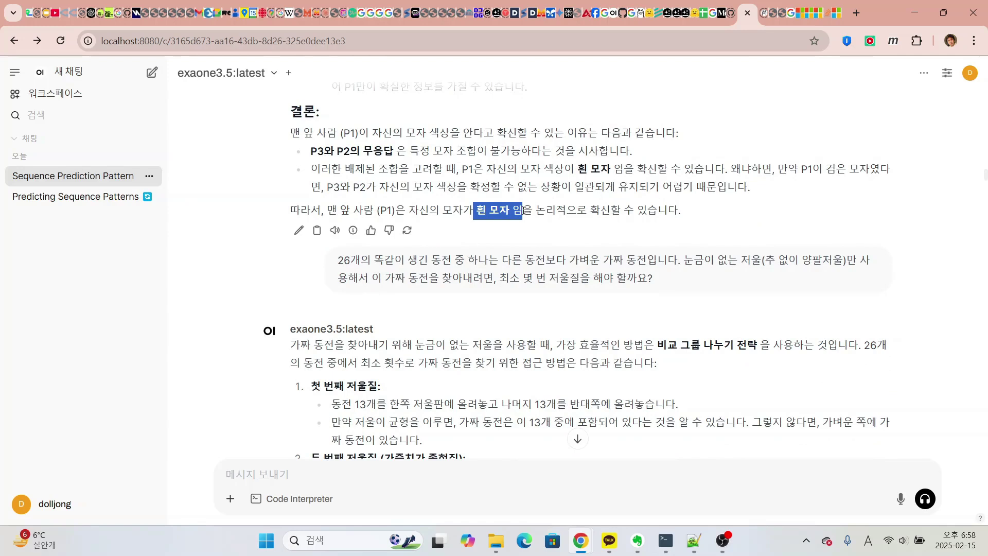
{"action": "left_click", "coordinate": [623, 224]}
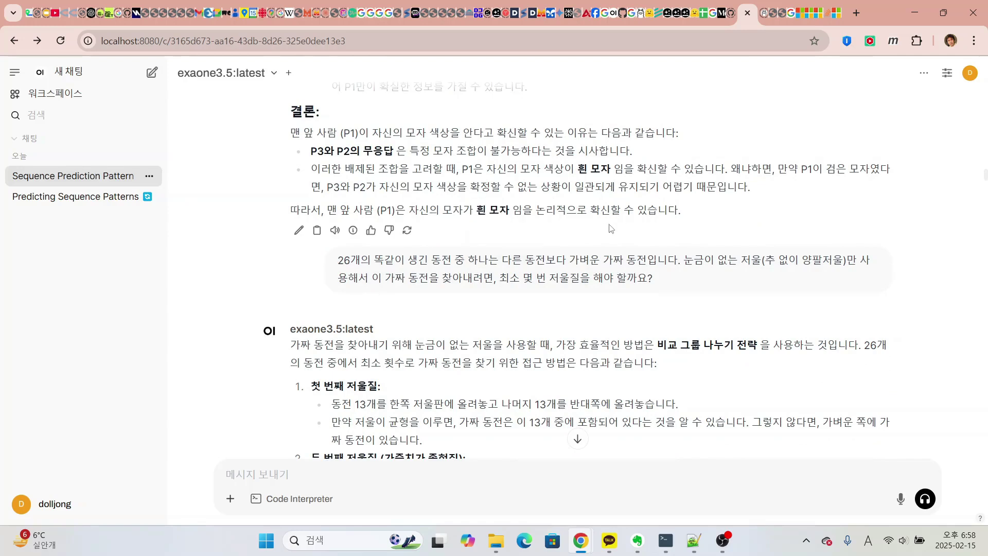
{"action": "scroll", "coordinate": [619, 222], "scroll_direction": "up", "scroll_amount": 1}
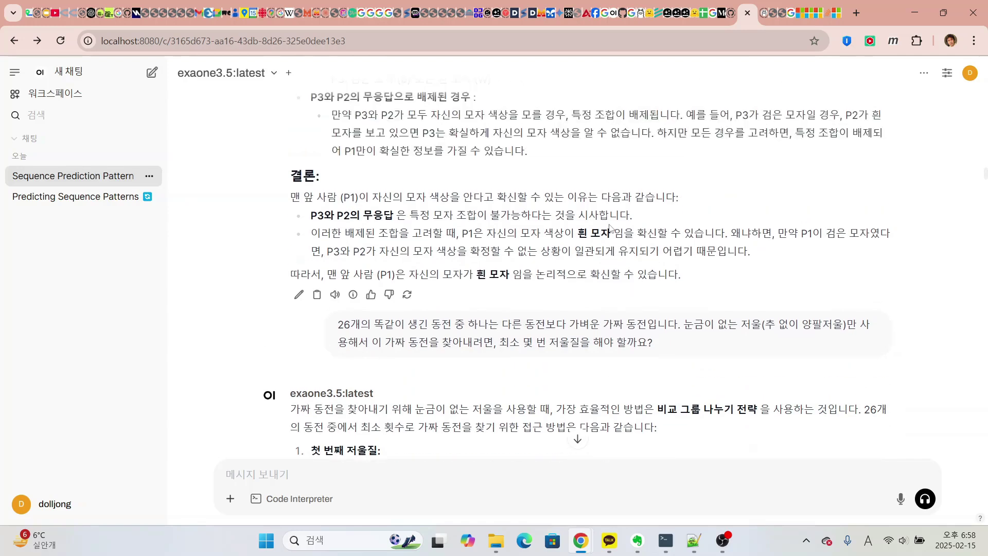
Check the AI테스트 spreadsheet and highlight 최소 5번의 저울질 in the chat's counterfeit coin answer.
{"action": "left_click", "coordinate": [703, 13]}
{"action": "left_click", "coordinate": [543, 264]}
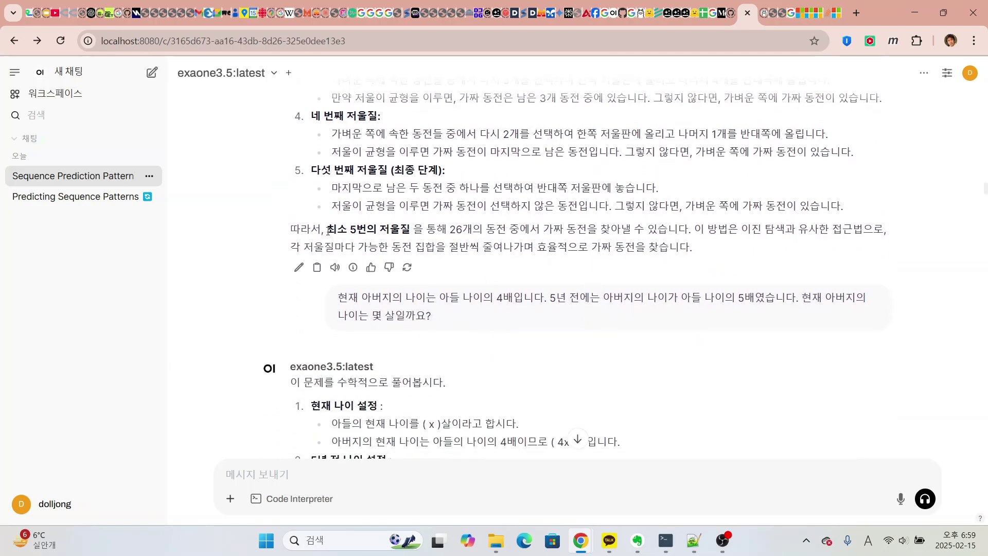
{"action": "left_click_drag", "start_coordinate": [328, 229], "coordinate": [437, 230]}
{"action": "left_click", "coordinate": [673, 209]}
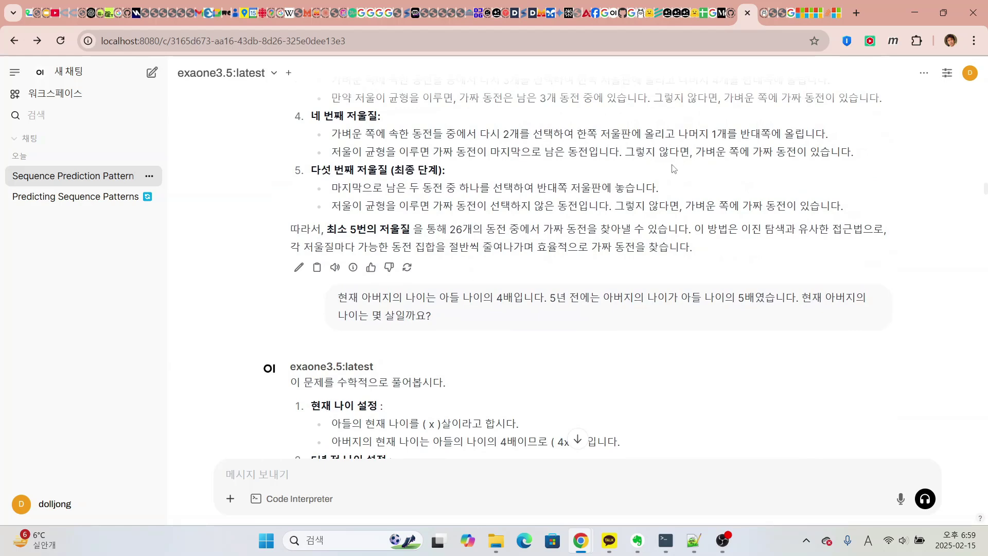
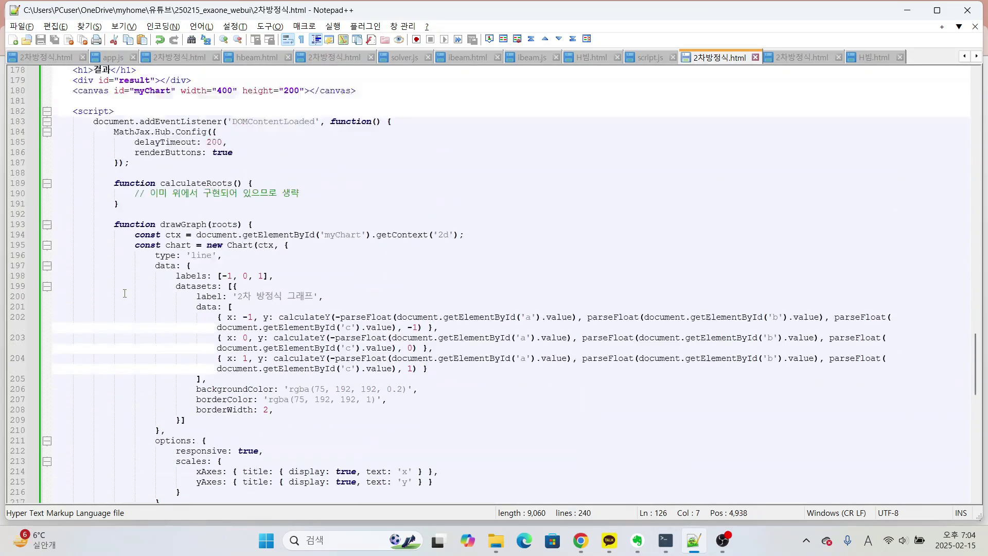
Examine the quadratic equation code in Notepad++ and the Open WebUI chat, marking the first closing html tag and checking the repeated blocks after it.
{"action": "scroll", "coordinate": [124, 293], "scroll_direction": "up", "scroll_amount": 20}
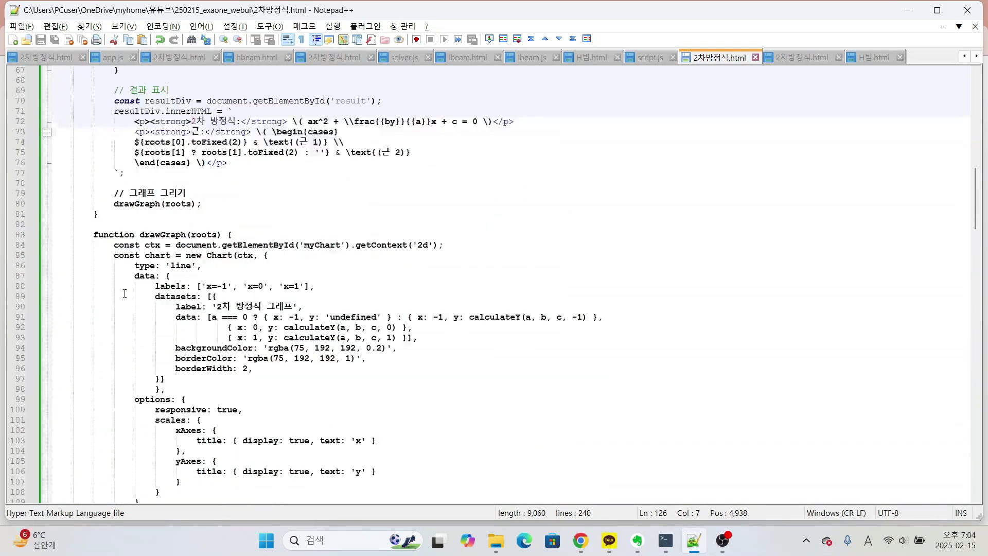
{"action": "key", "text": "alt+Tab"}
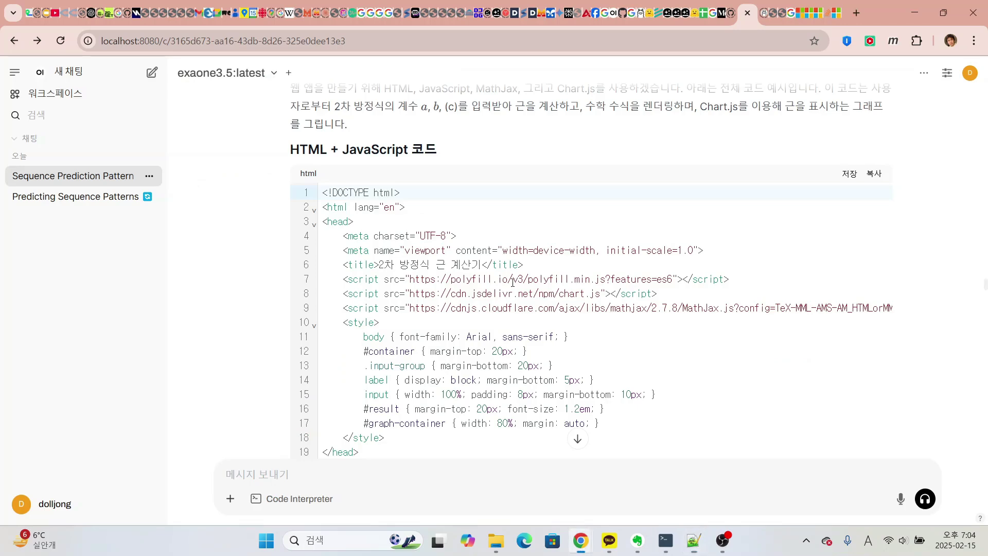
{"action": "scroll", "coordinate": [483, 295], "scroll_direction": "down", "scroll_amount": 6}
{"action": "scroll", "coordinate": [483, 295], "scroll_direction": "down", "scroll_amount": 20}
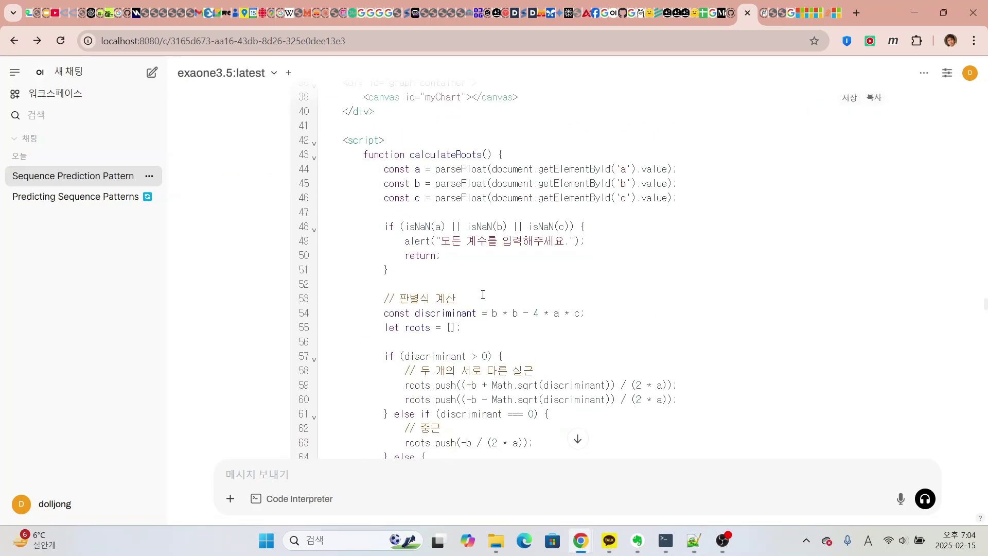
{"action": "scroll", "coordinate": [407, 209], "scroll_direction": "up", "scroll_amount": 3}
{"action": "left_click_drag", "start_coordinate": [366, 231], "coordinate": [321, 228]}
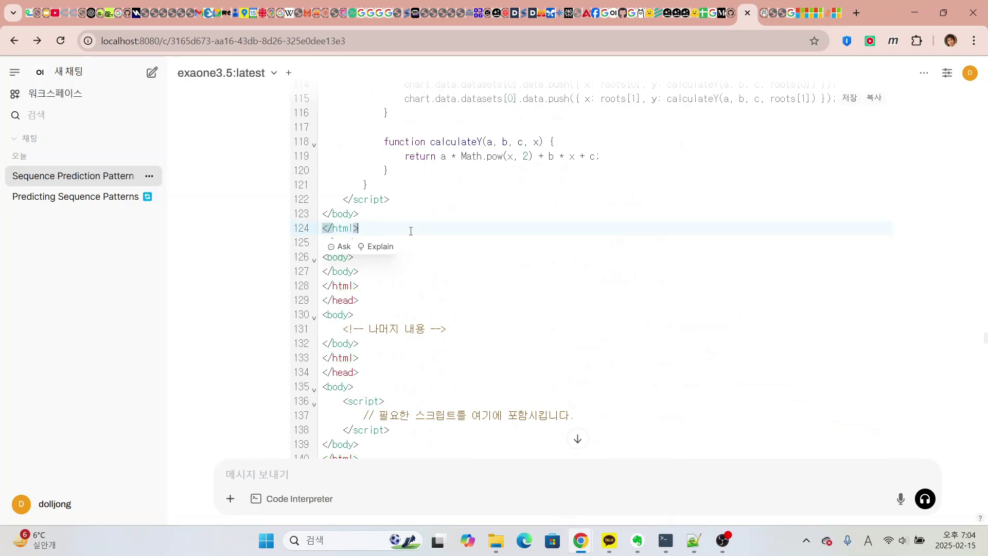
{"action": "scroll", "coordinate": [408, 229], "scroll_direction": "down", "scroll_amount": 12}
{"action": "scroll", "coordinate": [420, 232], "scroll_direction": "down", "scroll_amount": 3}
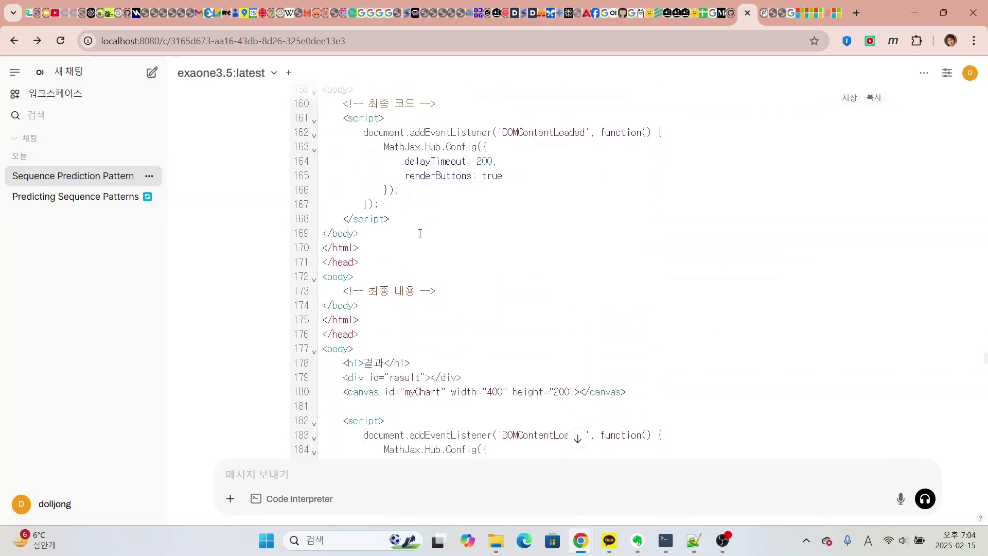
{"action": "scroll", "coordinate": [420, 234], "scroll_direction": "up", "scroll_amount": 4}
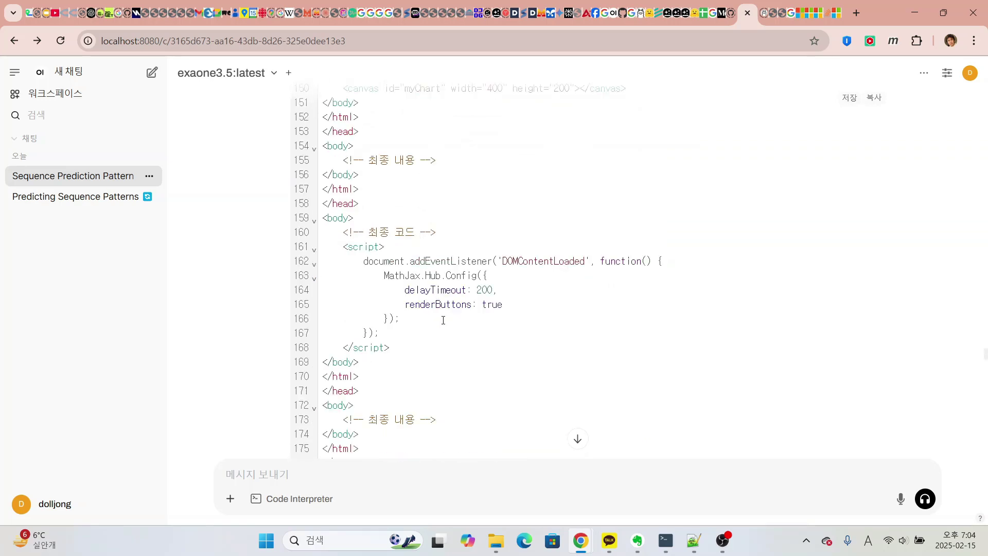
{"action": "scroll", "coordinate": [443, 321], "scroll_direction": "up", "scroll_amount": 20}
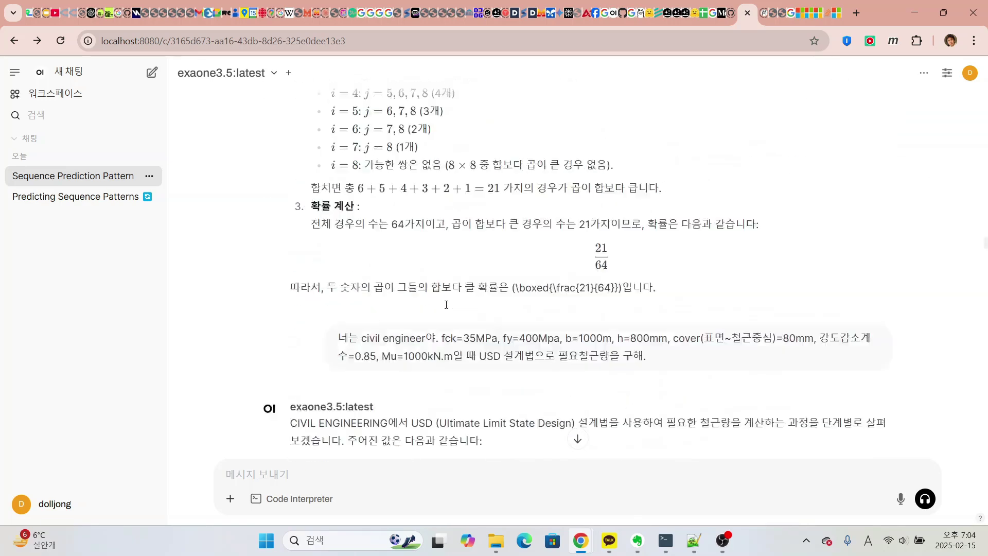
Switch to Notepad++ and open 2차방정식.html in Chrome.
{"action": "key", "text": "alt+Tab"}
{"action": "left_click", "coordinate": [124, 26]}
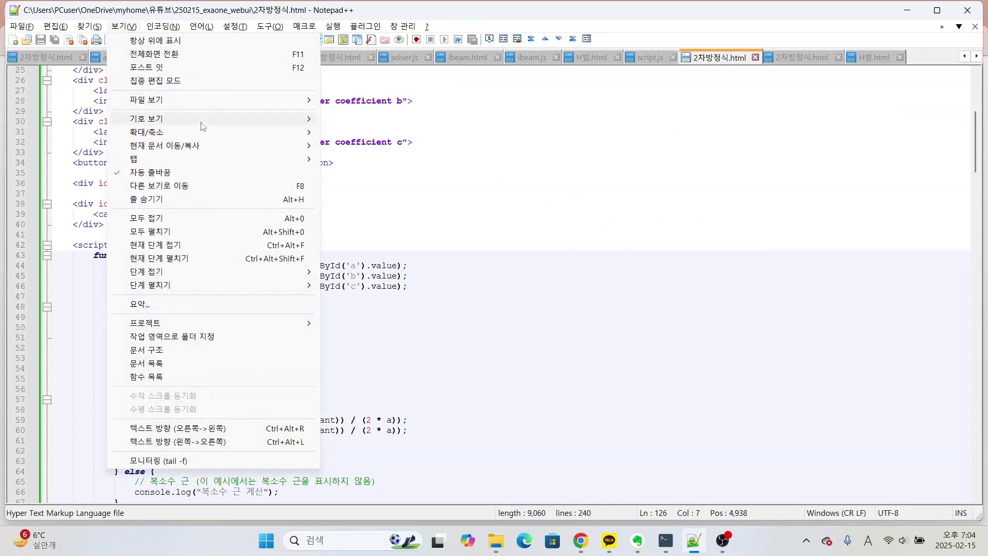
{"action": "mouse_move", "coordinate": [177, 99]}
{"action": "left_click", "coordinate": [355, 112]}
Enter the coefficients a = 1, b = 4 and c = 3 in the quadratic calculator and calculate the roots.
{"action": "left_click", "coordinate": [38, 138]}
{"action": "type", "text": "1"}
{"action": "left_click", "coordinate": [35, 194]}
{"action": "type", "text": "4"}
{"action": "left_click", "coordinate": [29, 251]}
{"action": "type", "text": "3"}
{"action": "left_click", "coordinate": [34, 295]}
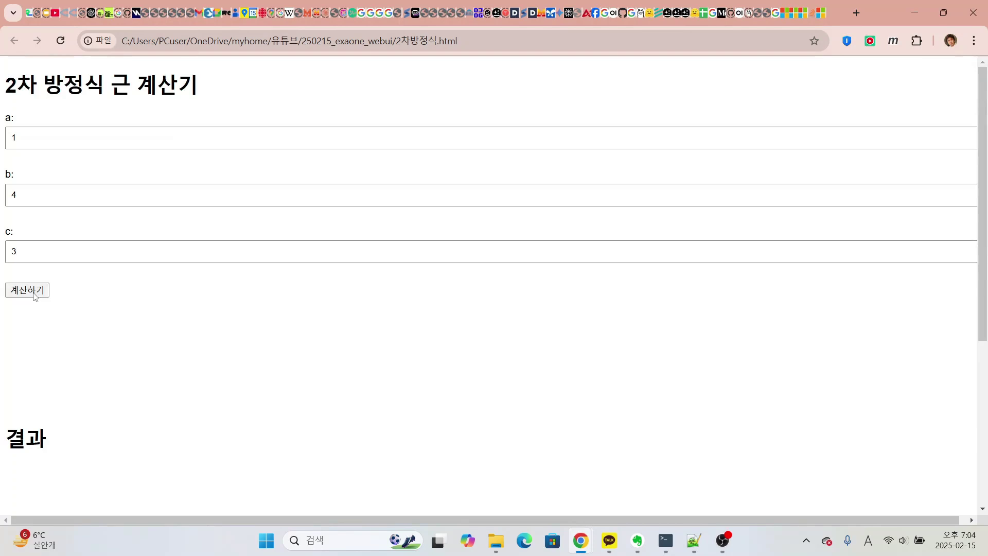
Examine the calculator's equation text, roots, graph and 결과 sections, and switch to the AI테스트 spreadsheet.
{"action": "scroll", "coordinate": [201, 311], "scroll_direction": "down", "scroll_amount": 3}
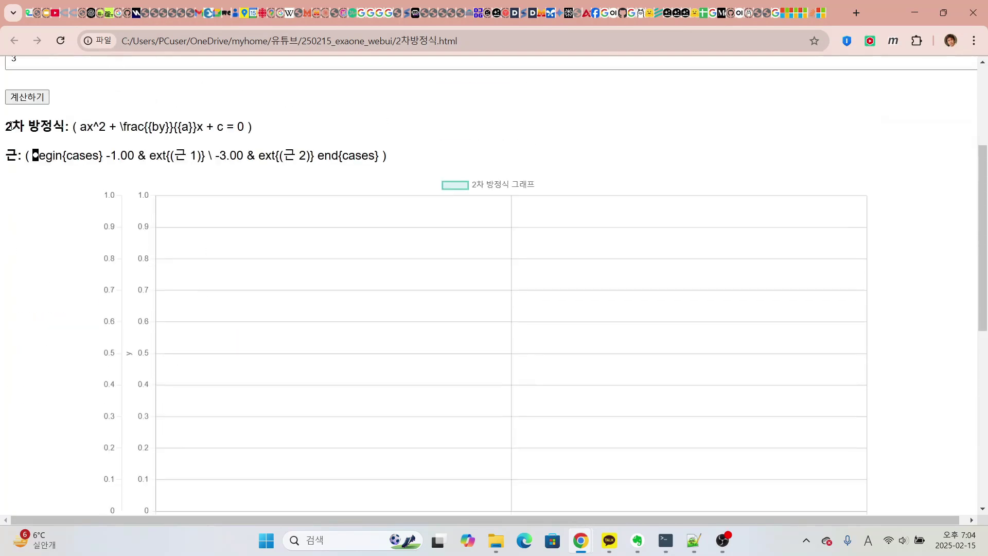
{"action": "left_click_drag", "start_coordinate": [8, 126], "coordinate": [387, 170]}
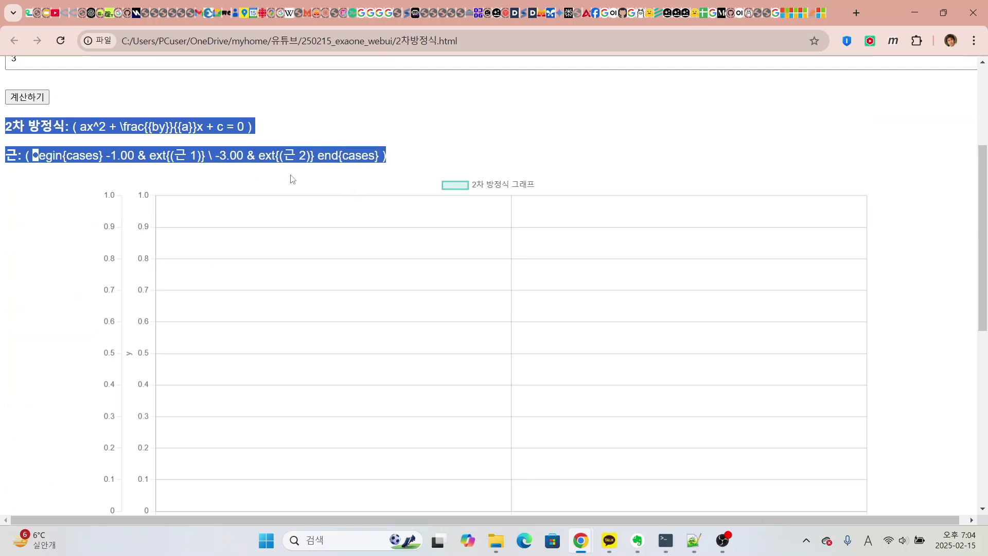
{"action": "left_click", "coordinate": [276, 138]}
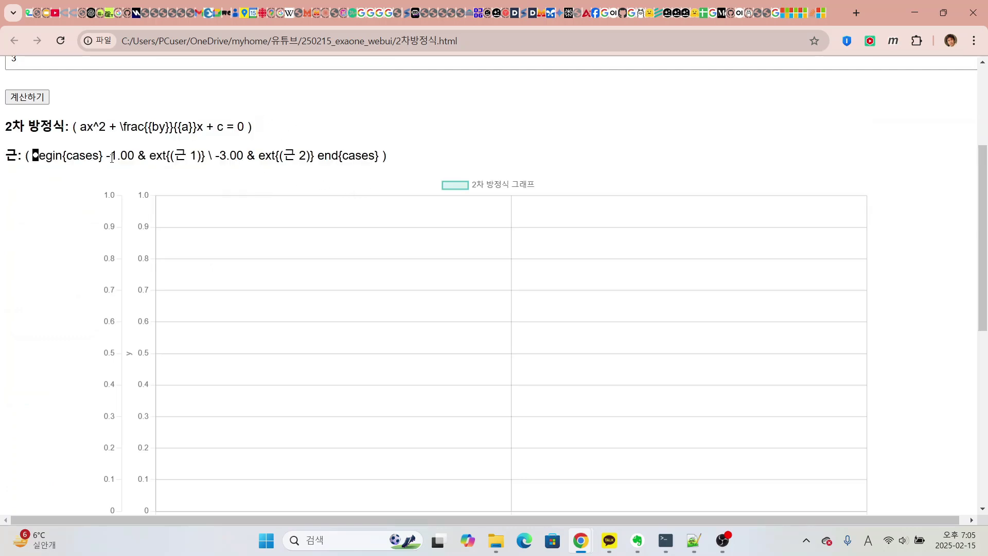
{"action": "left_click_drag", "start_coordinate": [103, 156], "coordinate": [147, 155]}
{"action": "left_click", "coordinate": [225, 157]}
{"action": "scroll", "coordinate": [376, 160], "scroll_direction": "down", "scroll_amount": 6}
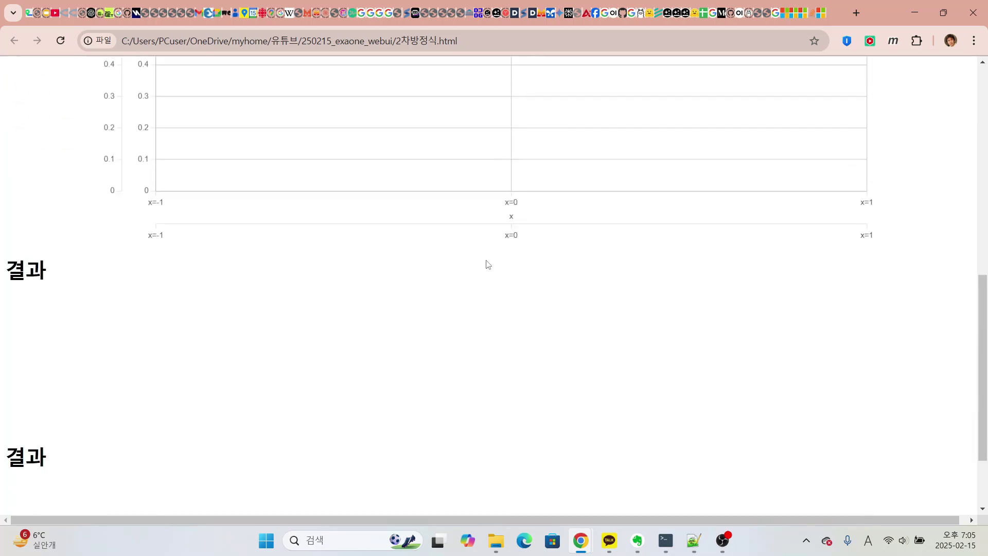
{"action": "scroll", "coordinate": [482, 271], "scroll_direction": "down", "scroll_amount": 2}
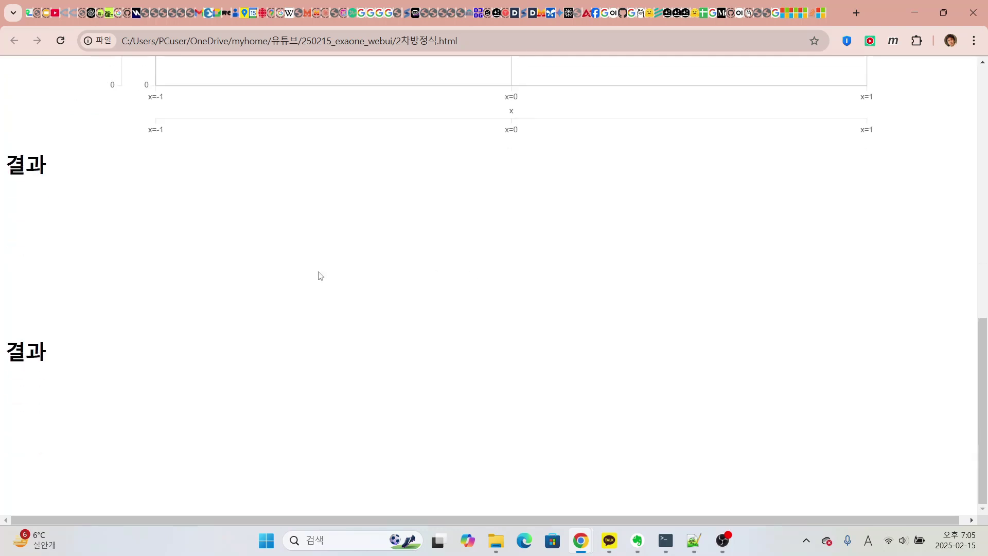
{"action": "left_click_drag", "start_coordinate": [31, 165], "coordinate": [56, 244]}
{"action": "left_click", "coordinate": [137, 350]}
{"action": "scroll", "coordinate": [247, 335], "scroll_direction": "up", "scroll_amount": 12}
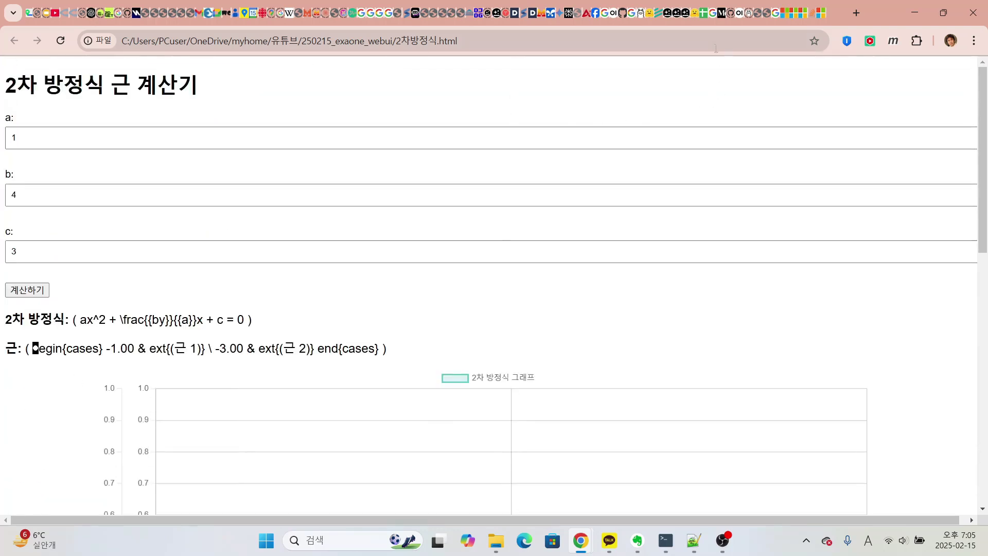
{"action": "left_click", "coordinate": [702, 13]}
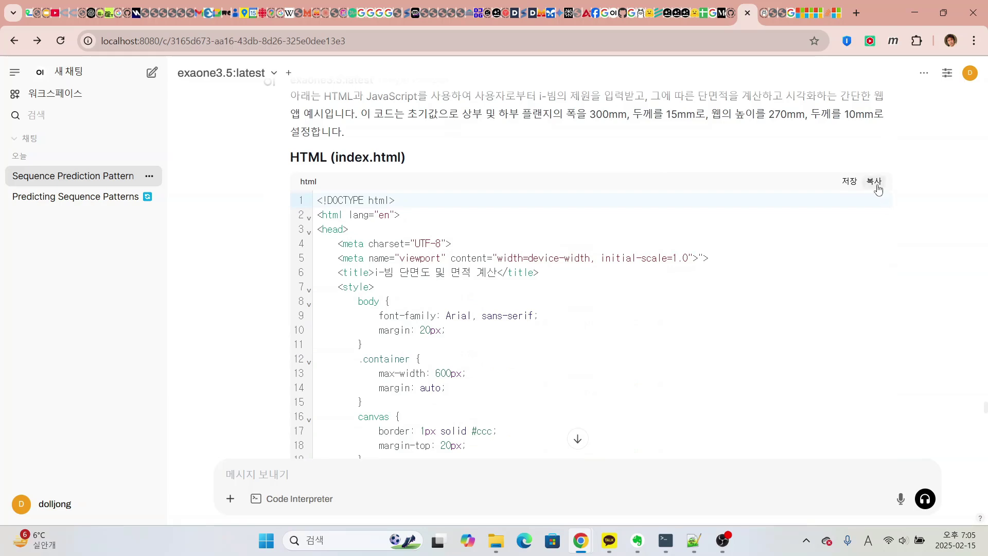
Copy the I-beam answer's index.html code and highlight html에 js를 포함해줘 in the prompt above it.
{"action": "left_click", "coordinate": [877, 186]}
{"action": "scroll", "coordinate": [602, 276], "scroll_direction": "up", "scroll_amount": 1}
{"action": "scroll", "coordinate": [602, 277], "scroll_direction": "up", "scroll_amount": 3}
{"action": "scroll", "coordinate": [594, 275], "scroll_direction": "down", "scroll_amount": 2}
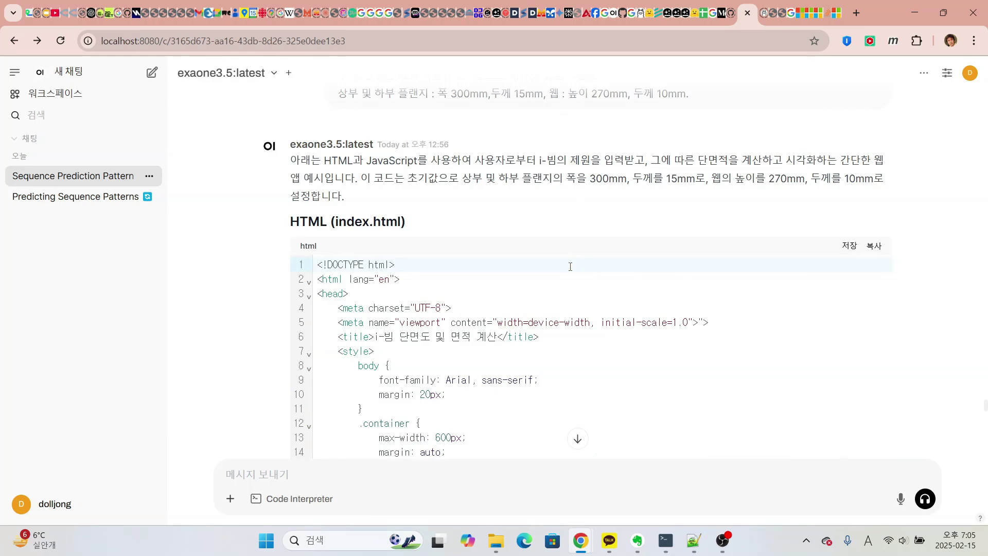
{"action": "scroll", "coordinate": [570, 266], "scroll_direction": "up", "scroll_amount": 3}
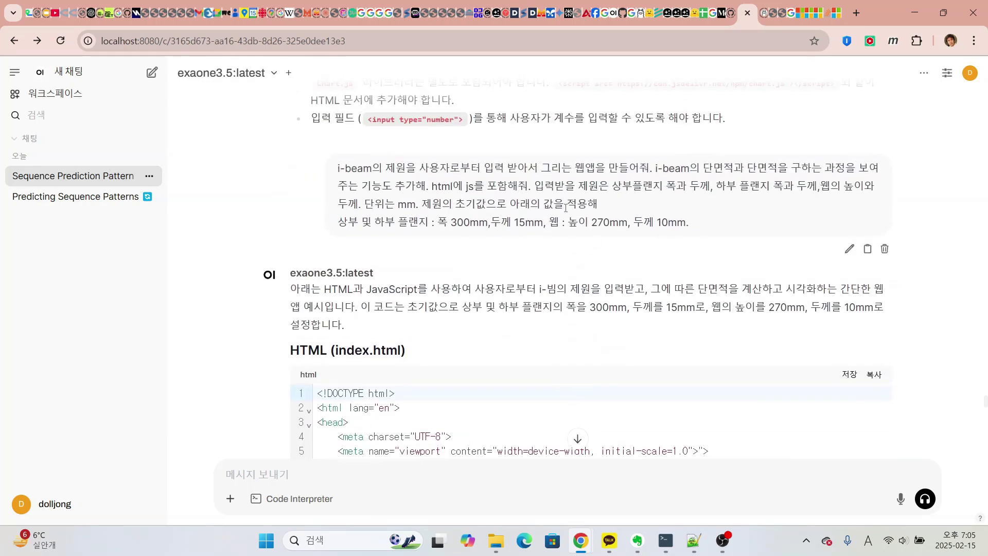
{"action": "left_click_drag", "start_coordinate": [432, 186], "coordinate": [532, 188]}
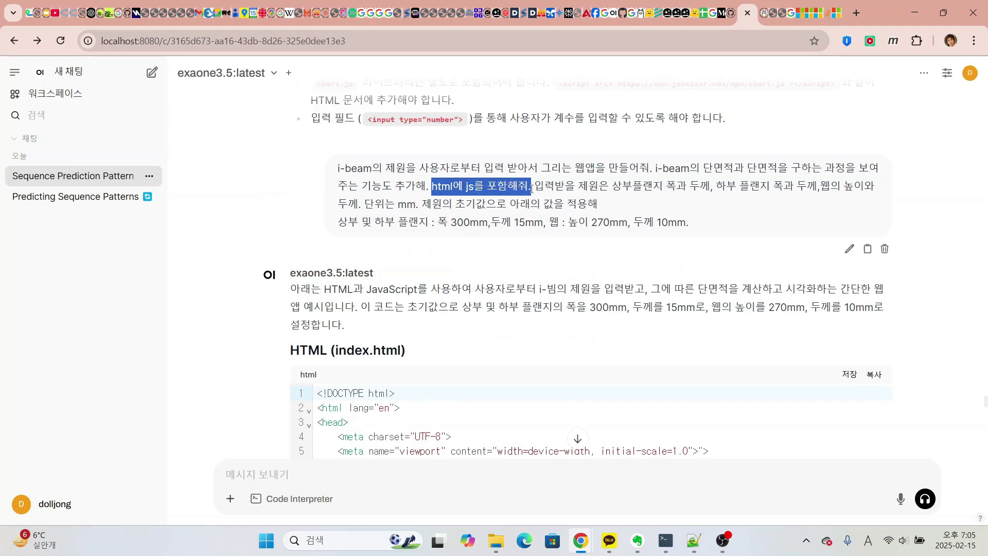
Examine the I-beam answer's index.html and script.js code and its 설명 section.
{"action": "scroll", "coordinate": [526, 246], "scroll_direction": "down", "scroll_amount": 4}
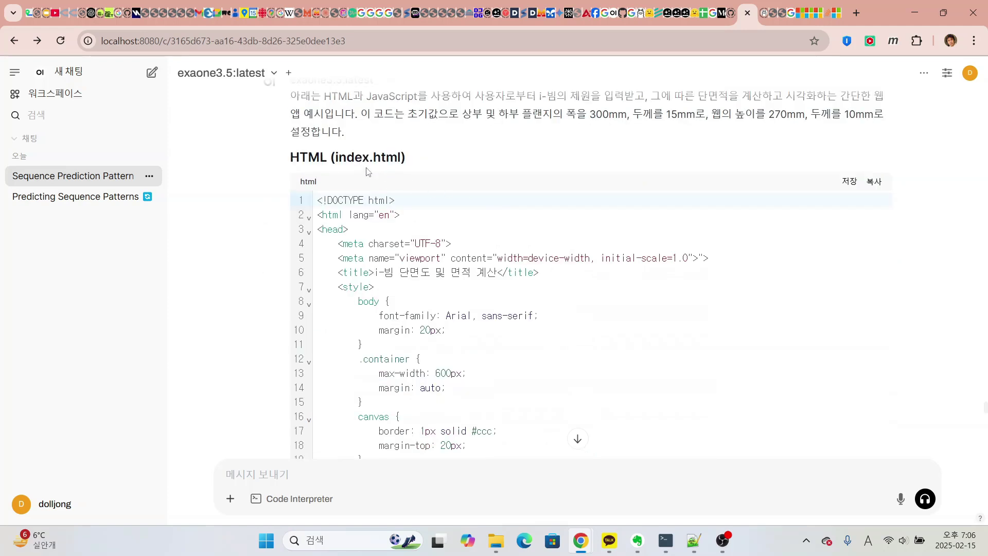
{"action": "scroll", "coordinate": [412, 213], "scroll_direction": "down", "scroll_amount": 20}
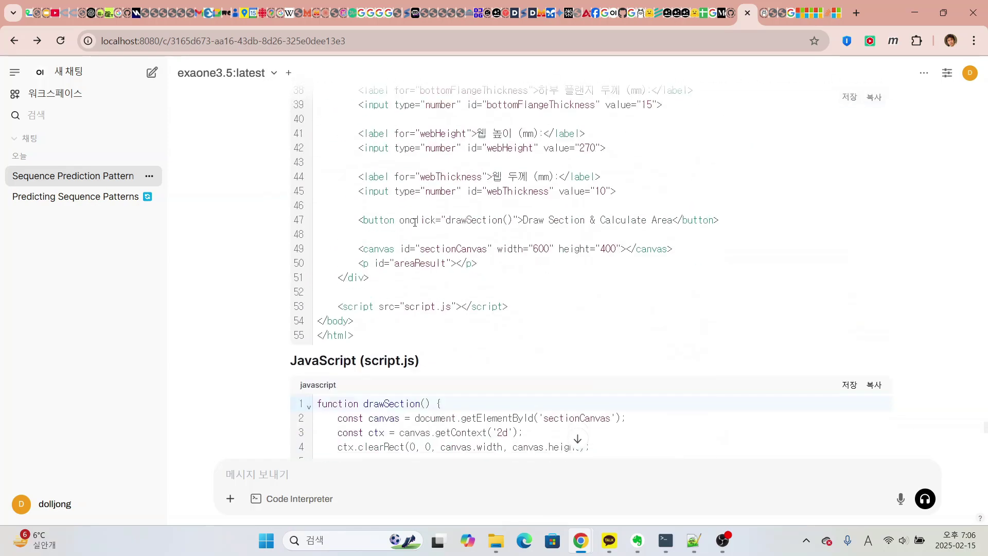
{"action": "scroll", "coordinate": [433, 222], "scroll_direction": "down", "scroll_amount": 7}
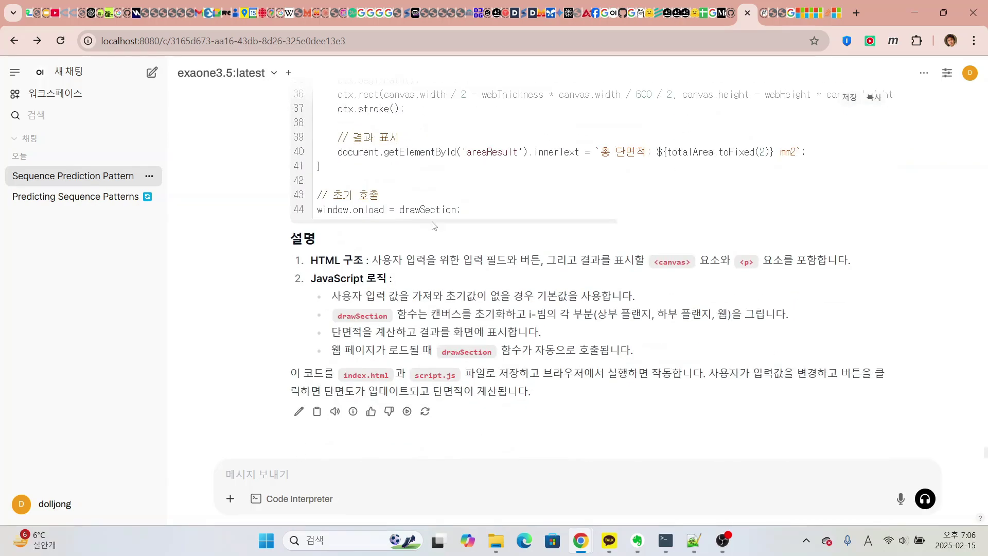
{"action": "scroll", "coordinate": [434, 226], "scroll_direction": "up", "scroll_amount": 15}
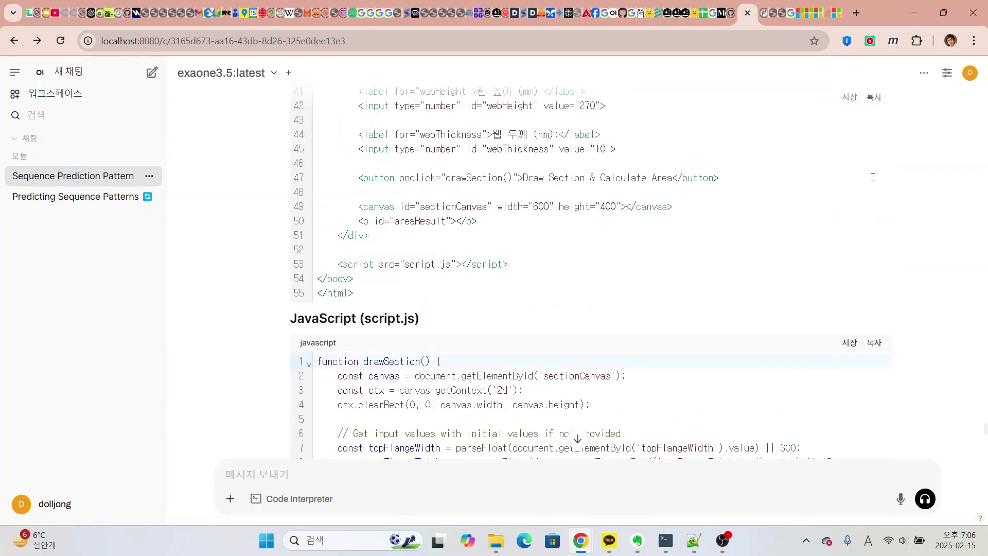
Switch to Notepad++ and review the saved I-beam code in H빔.html and script.js.
{"action": "key", "text": "alt+Tab"}
{"action": "left_click", "coordinate": [525, 193]}
{"action": "scroll", "coordinate": [437, 255], "scroll_direction": "down", "scroll_amount": 9}
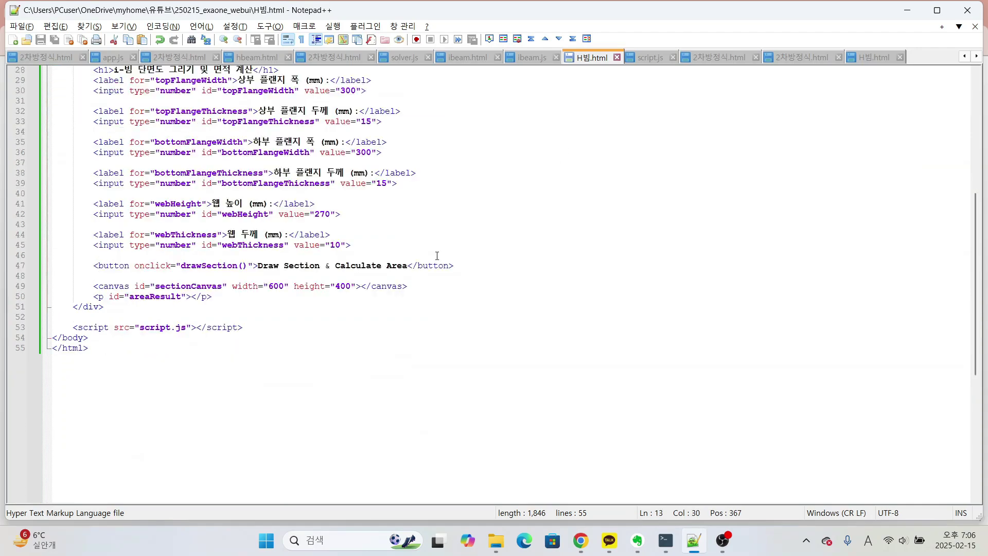
{"action": "scroll", "coordinate": [463, 232], "scroll_direction": "up", "scroll_amount": 5}
{"action": "left_click", "coordinate": [649, 58]}
{"action": "scroll", "coordinate": [443, 260], "scroll_direction": "down", "scroll_amount": 3}
{"action": "scroll", "coordinate": [499, 181], "scroll_direction": "up", "scroll_amount": 3}
{"action": "left_click", "coordinate": [592, 58]}
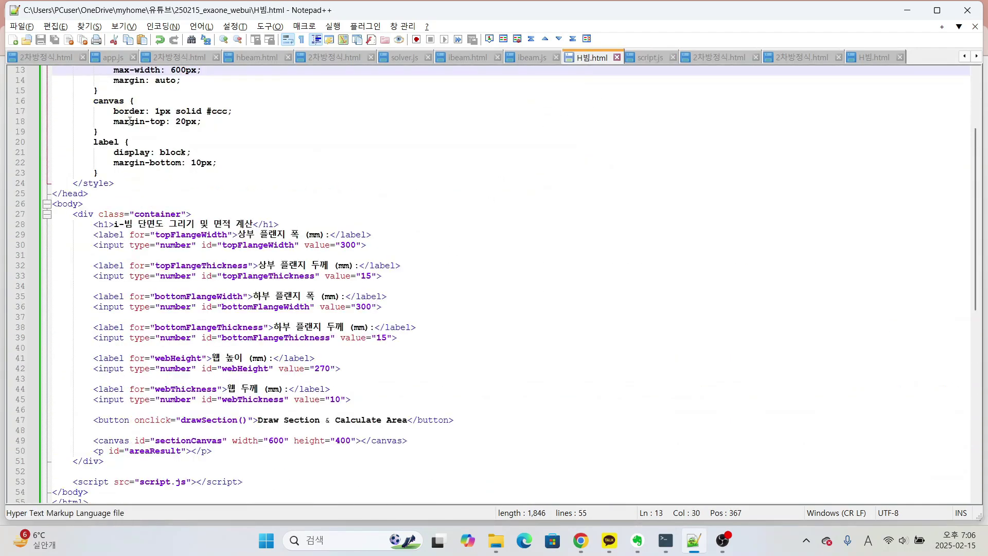
Switch to the H빔.html page in Chrome, draw the section with the default dimensions and highlight the calculated total area.
{"action": "key", "text": "alt+Tab"}
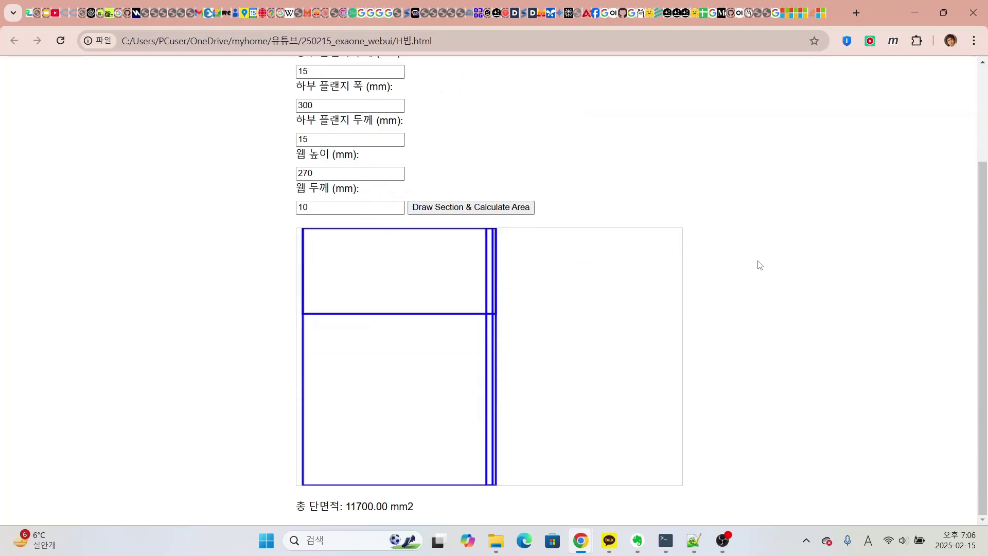
{"action": "scroll", "coordinate": [488, 370], "scroll_direction": "up", "scroll_amount": 3}
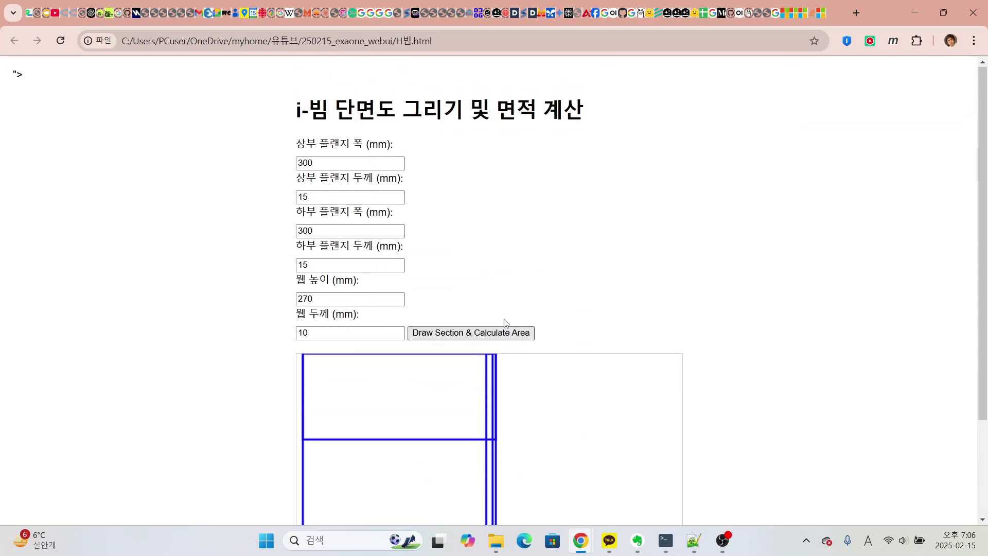
{"action": "left_click", "coordinate": [459, 329]}
{"action": "scroll", "coordinate": [459, 329], "scroll_direction": "down", "scroll_amount": 2}
{"action": "left_click_drag", "start_coordinate": [345, 507], "coordinate": [384, 511]}
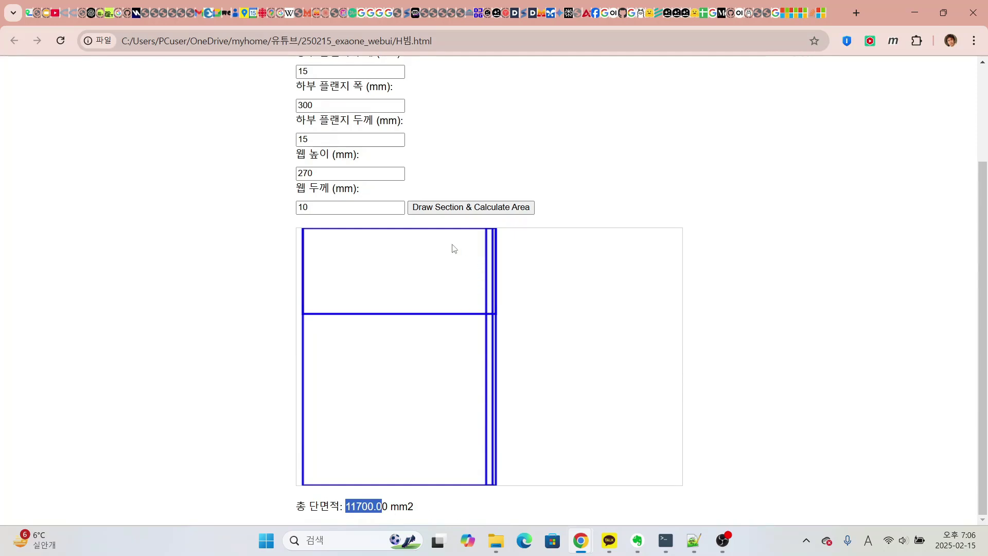
Set the upper flange width to 200 mm and the web height to 770 mm, and redraw the section.
{"action": "scroll", "coordinate": [316, 162], "scroll_direction": "up", "scroll_amount": 2}
{"action": "left_click", "coordinate": [304, 163]}
{"action": "key", "text": "BackSpace"}
{"action": "type", "text": "200"}
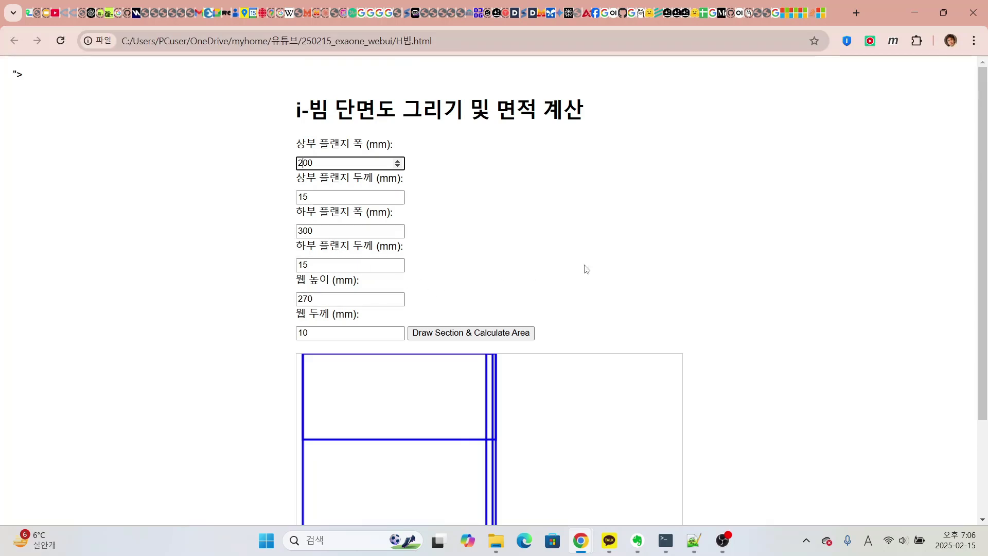
{"action": "scroll", "coordinate": [588, 277], "scroll_direction": "down", "scroll_amount": 3}
{"action": "left_click", "coordinate": [590, 282]}
{"action": "left_click", "coordinate": [302, 173]}
{"action": "key", "text": "BackSpace"}
{"action": "type", "text": "7"}
{"action": "left_click", "coordinate": [479, 208]}
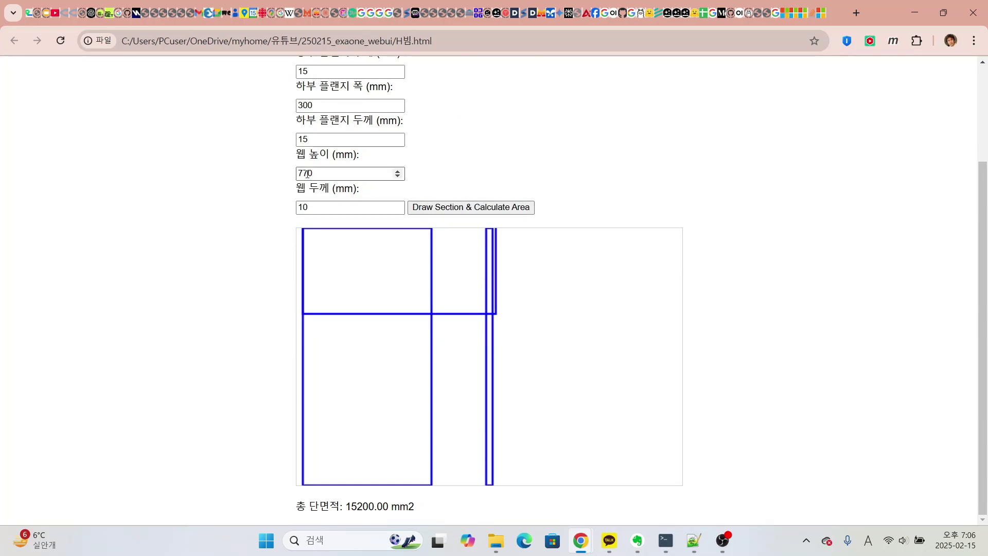
Set the web height to 170 mm and recalculate the section area.
{"action": "left_click_drag", "start_coordinate": [304, 173], "coordinate": [235, 187]}
{"action": "type", "text": "1"}
{"action": "left_click", "coordinate": [235, 187]}
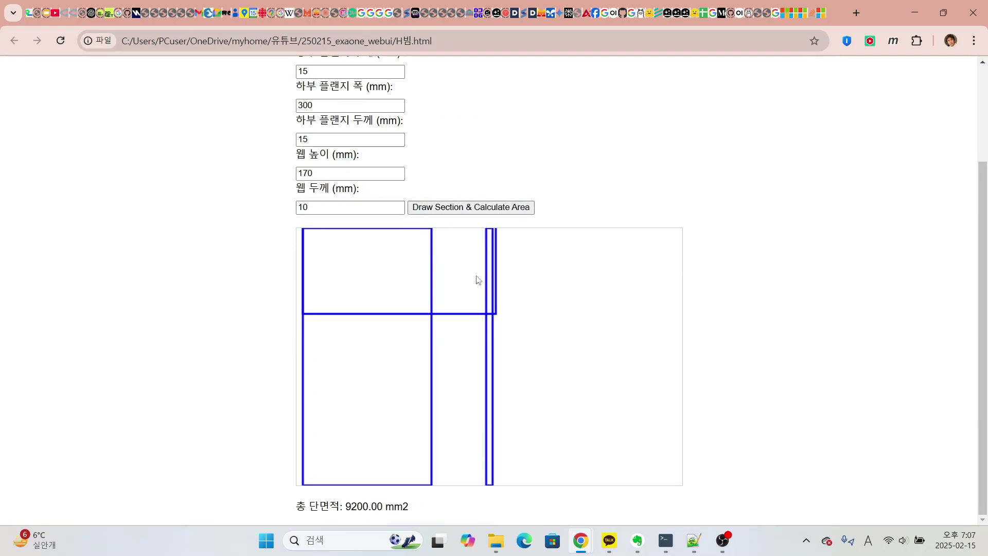
{"action": "scroll", "coordinate": [763, 306], "scroll_direction": "up", "scroll_amount": 3}
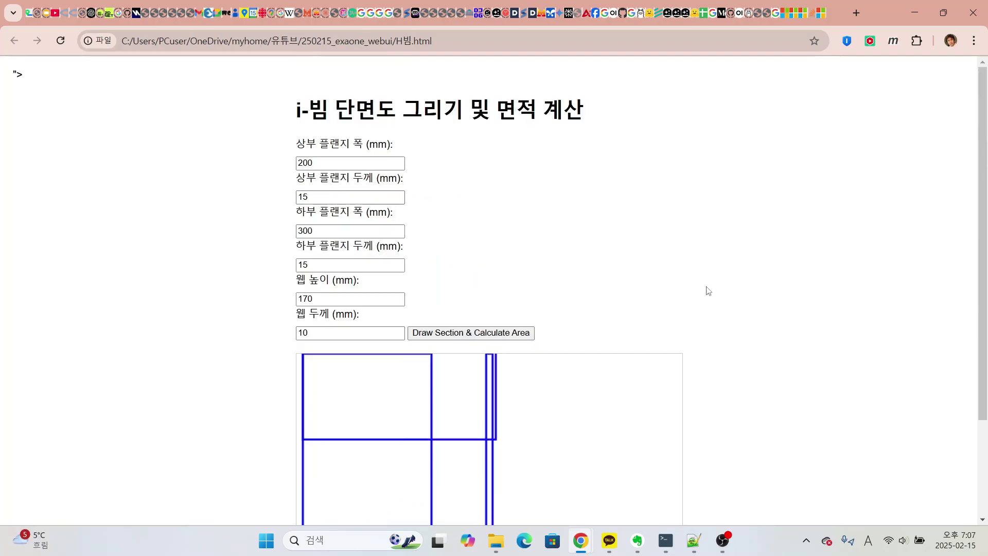
Switch to the AI테스트 spreadsheet and enter 0 for the I-Beam coding test in the Exaone ollama 7.8b column.
{"action": "left_click", "coordinate": [703, 22]}
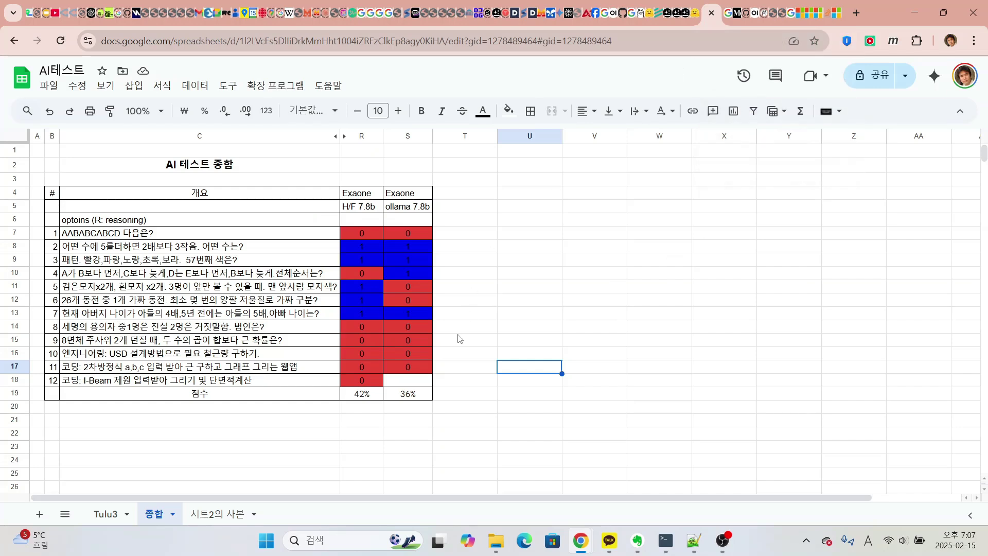
{"action": "left_click", "coordinate": [416, 385]}
{"action": "type", "text": "0"}
{"action": "left_click", "coordinate": [483, 385]}
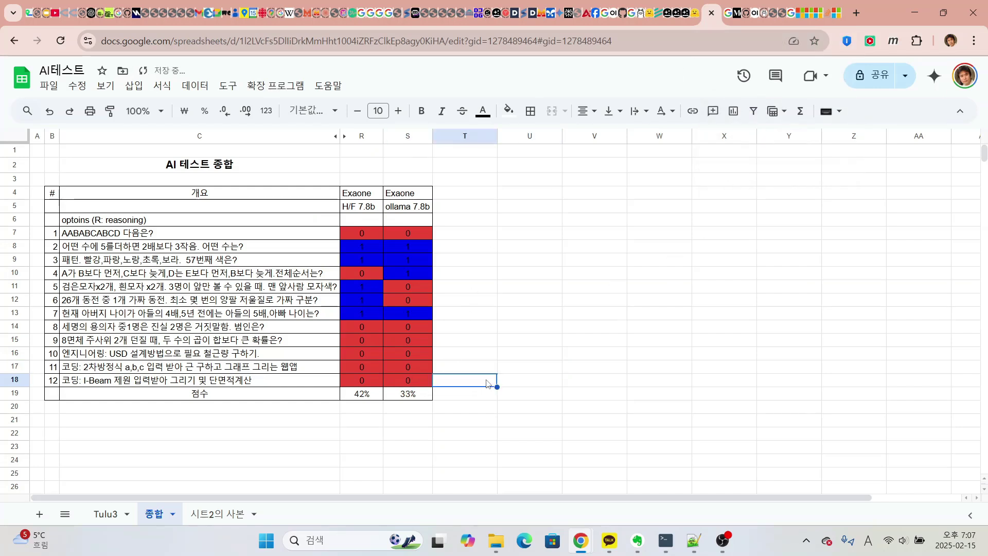
Compare the Exaone H/F 7.8b and ollama 7.8b results across the tests.
{"action": "key", "text": "Up"}
{"action": "key", "text": "Up"}
{"action": "key", "text": "Up"}
{"action": "key", "text": "Up"}
{"action": "key", "text": "Up"}
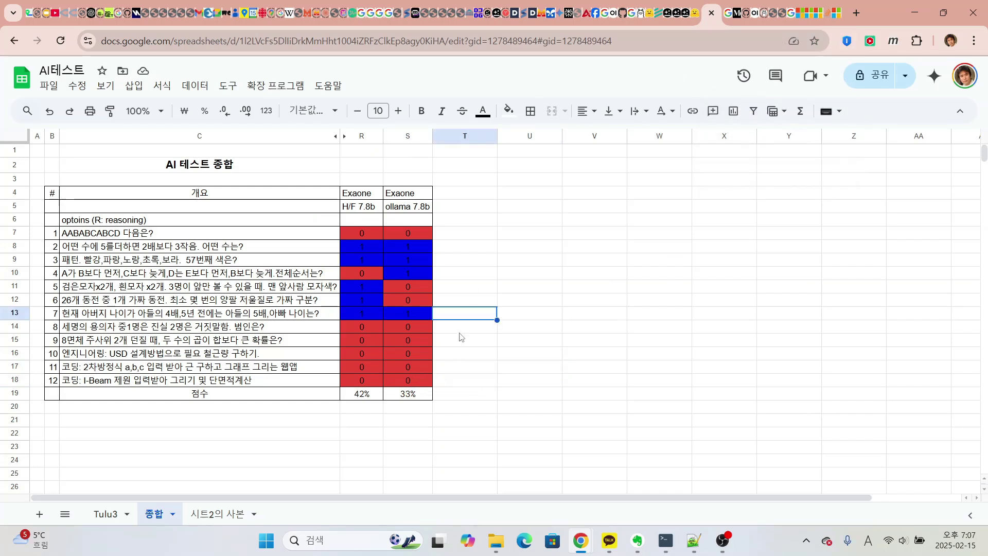
{"action": "left_click", "coordinate": [354, 209]}
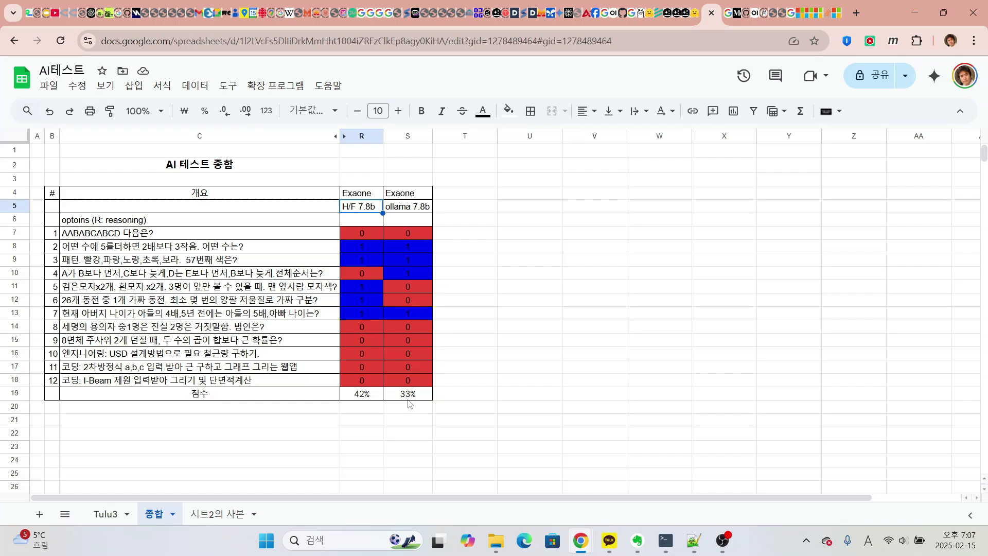
{"action": "left_click", "coordinate": [404, 234]}
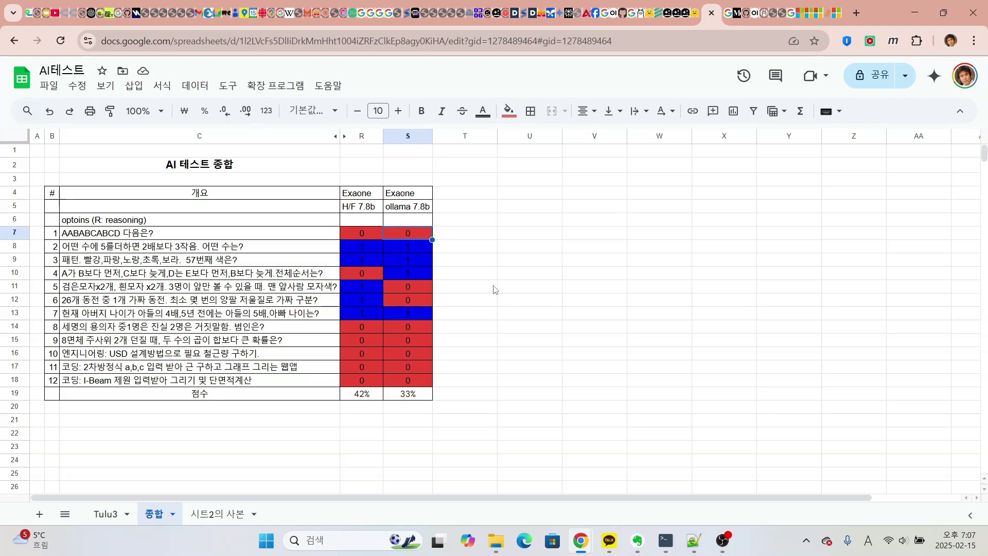
Unhide columns D to Q and bring all the models' score columns through column S into view.
{"action": "left_click", "coordinate": [344, 137]}
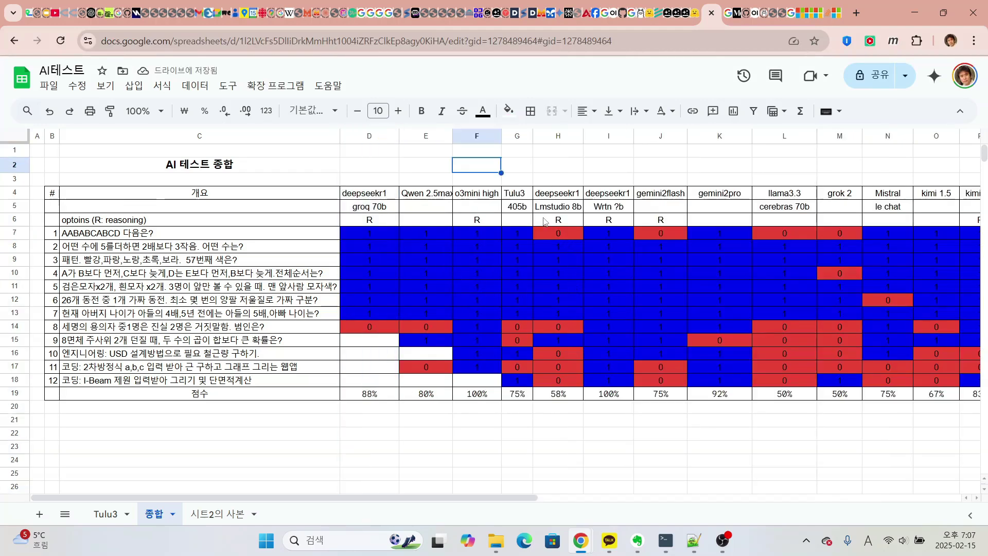
{"action": "key", "text": "ctrl+End"}
{"action": "key", "text": "Left"}
{"action": "key", "text": "Left"}
{"action": "key", "text": "Left"}
{"action": "key", "text": "Left"}
{"action": "key", "text": "Left"}
{"action": "key", "text": "Left"}
{"action": "key", "text": "Left"}
{"action": "key", "text": "Left"}
{"action": "key", "text": "Left"}
{"action": "key", "text": "Down"}
{"action": "key", "text": "Down"}
{"action": "key", "text": "Down"}
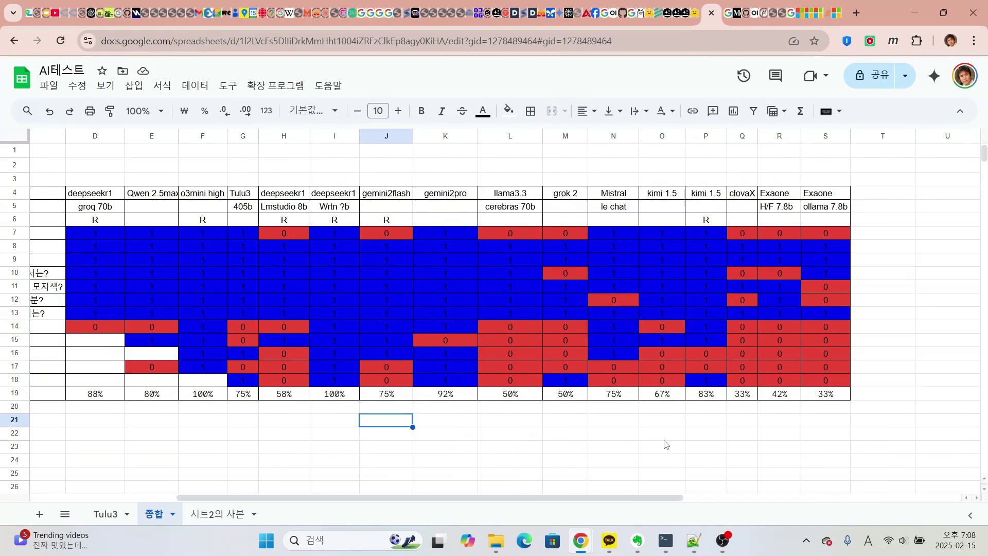
Compare clovaX with the two Exaone columns, checking their final scores, the first test and tests 8 to 12.
{"action": "left_click", "coordinate": [826, 397]}
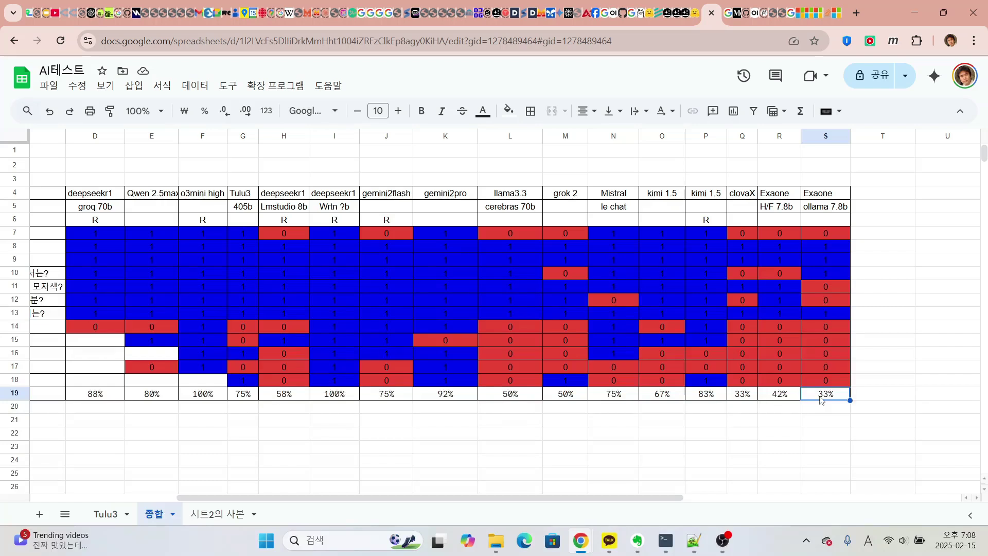
{"action": "left_click", "coordinate": [744, 398]}
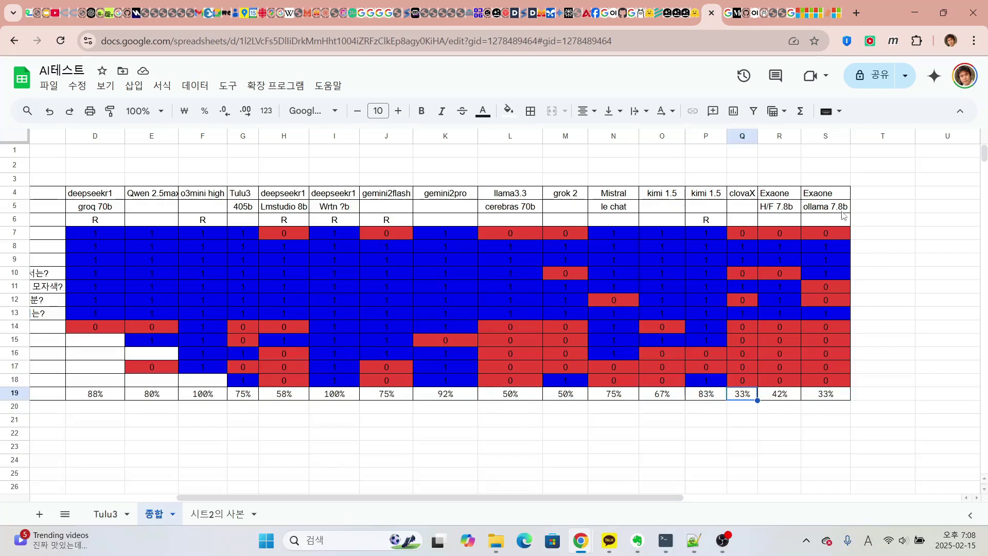
{"action": "left_click", "coordinate": [840, 208]}
{"action": "left_click", "coordinate": [738, 212]}
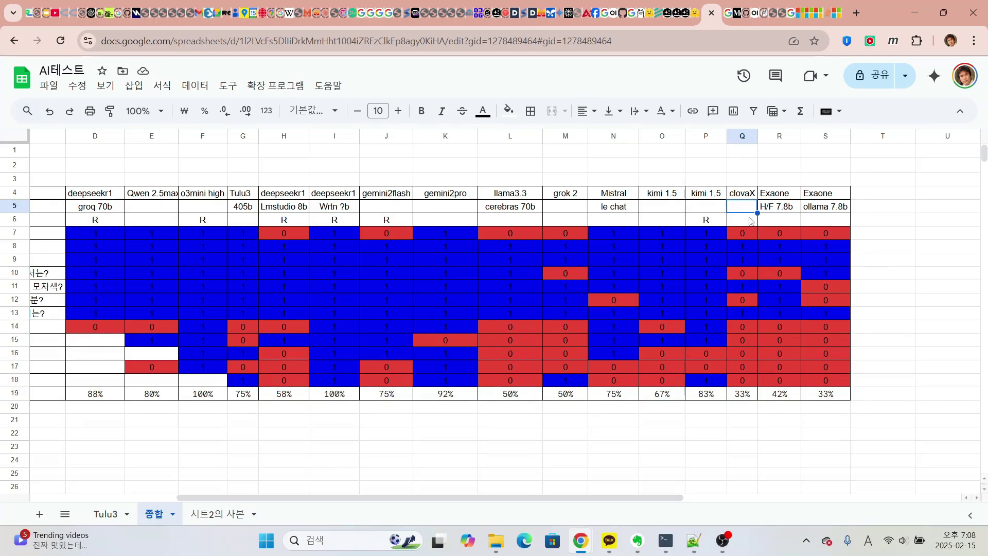
{"action": "left_click", "coordinate": [746, 396]}
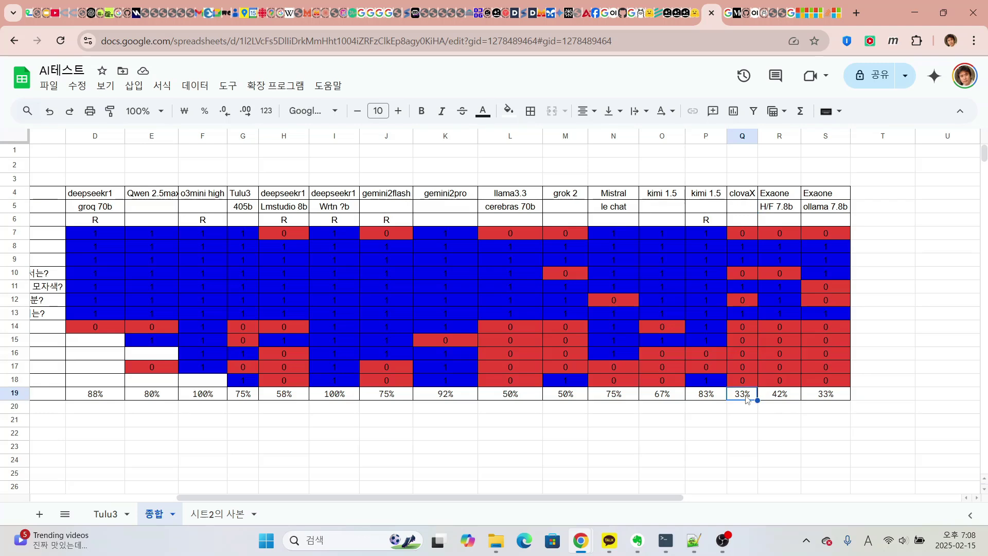
{"action": "mouse_move", "coordinate": [750, 331]}
{"action": "left_mouse_down"}
{"action": "mouse_move", "coordinate": [832, 372]}
{"action": "mouse_move", "coordinate": [834, 384]}
{"action": "left_mouse_up"}
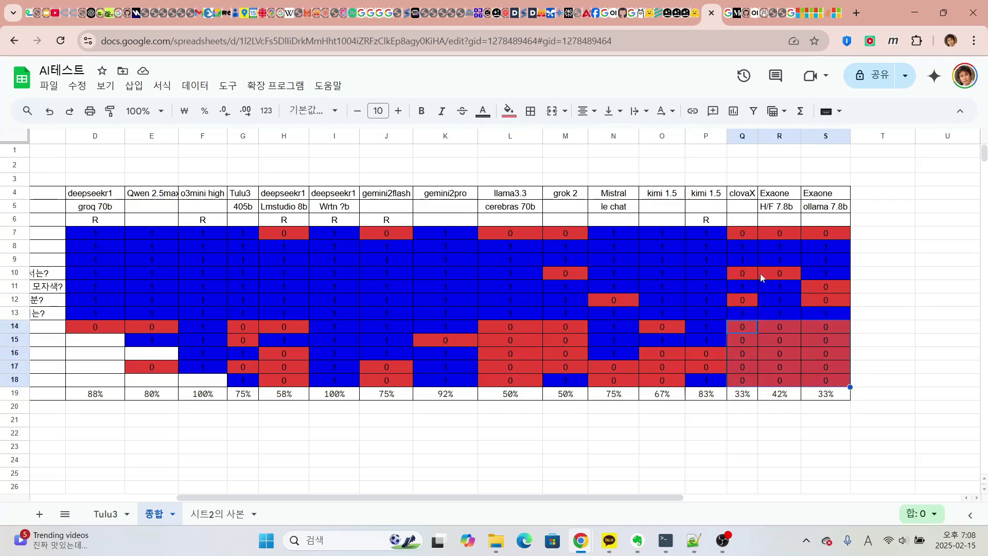
{"action": "left_click_drag", "start_coordinate": [748, 232], "coordinate": [837, 239]}
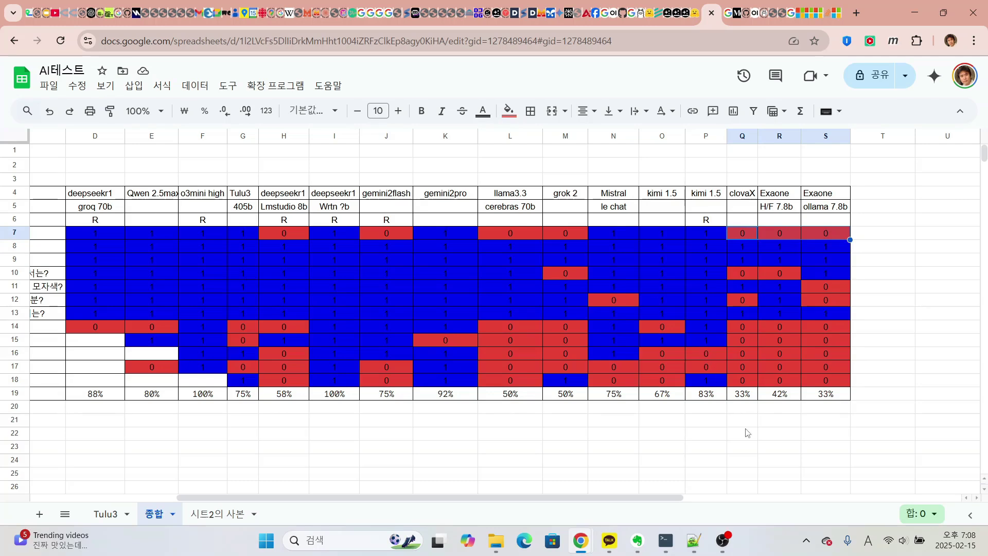
{"action": "left_click", "coordinate": [746, 395]}
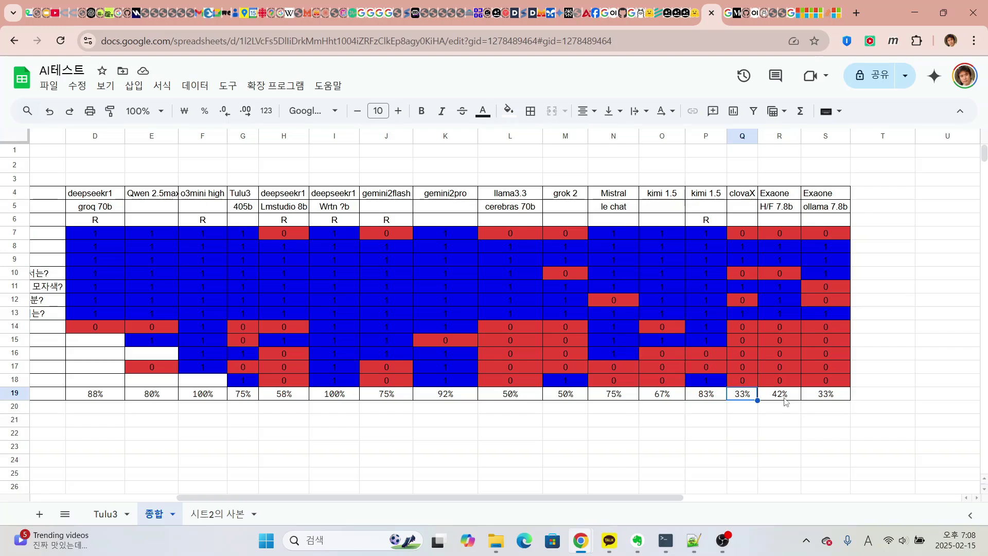
{"action": "left_click", "coordinate": [785, 396]}
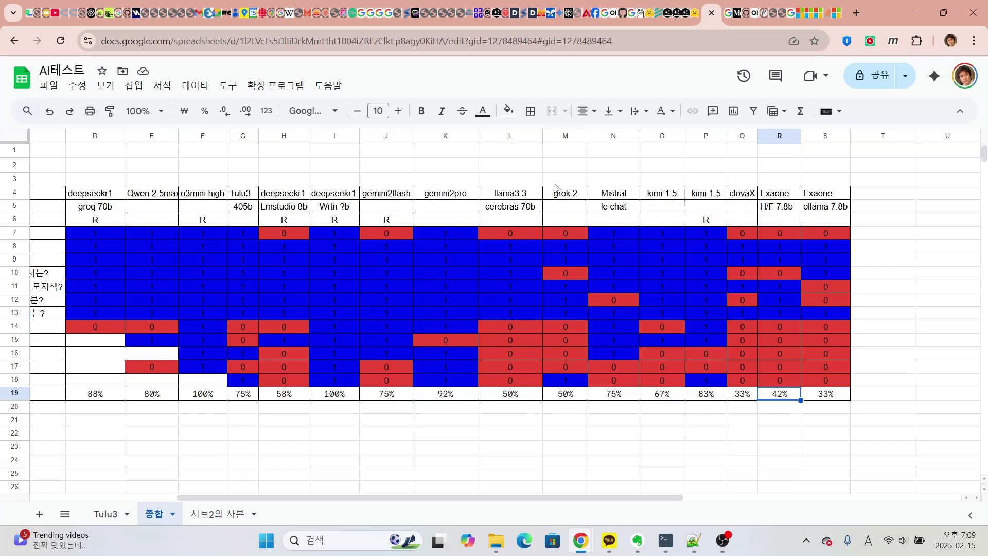
Examine the final scores and model labels of deepseekr1 Lmstudio 8b and llama3.3 cerebras 70b for comparison.
{"action": "left_click", "coordinate": [584, 425]}
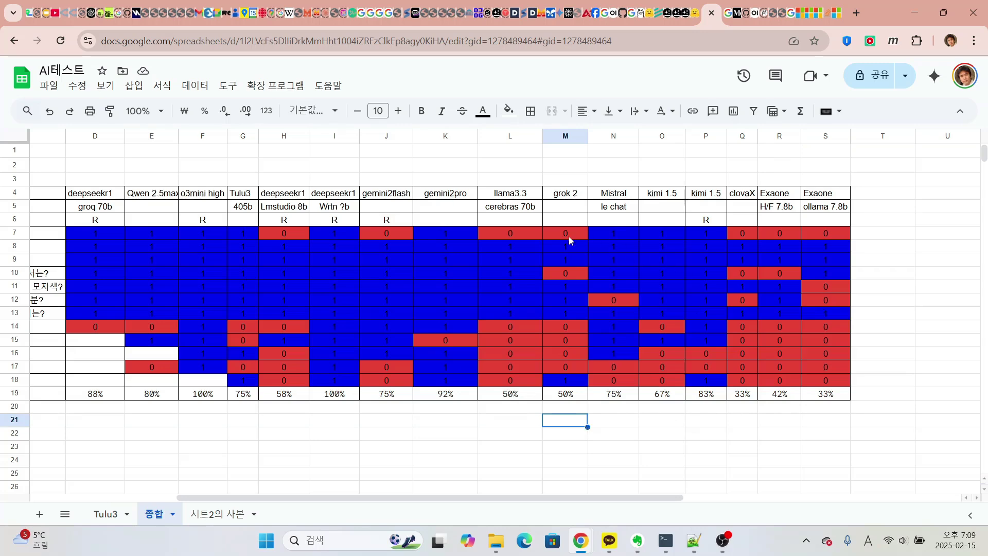
{"action": "left_click", "coordinate": [283, 393]}
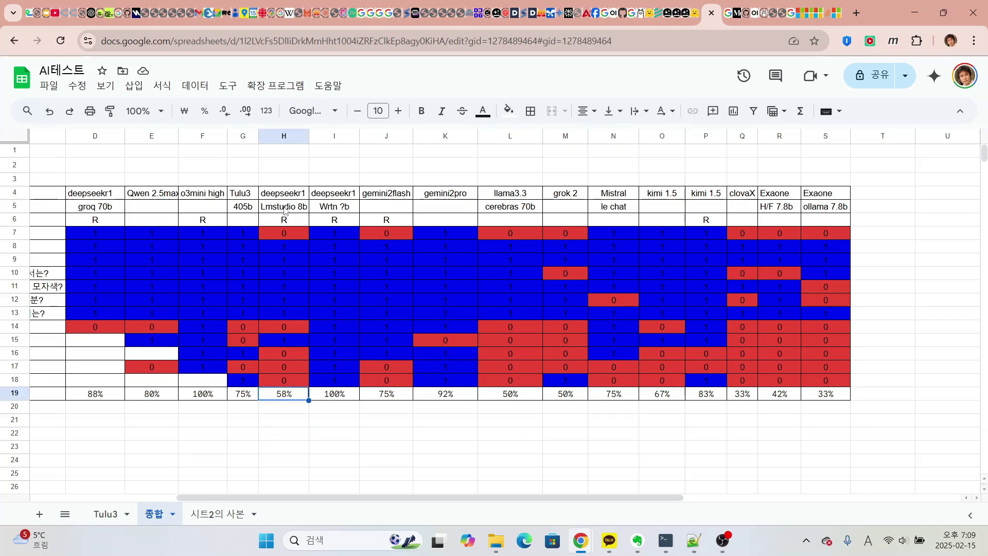
{"action": "left_click", "coordinate": [283, 207]}
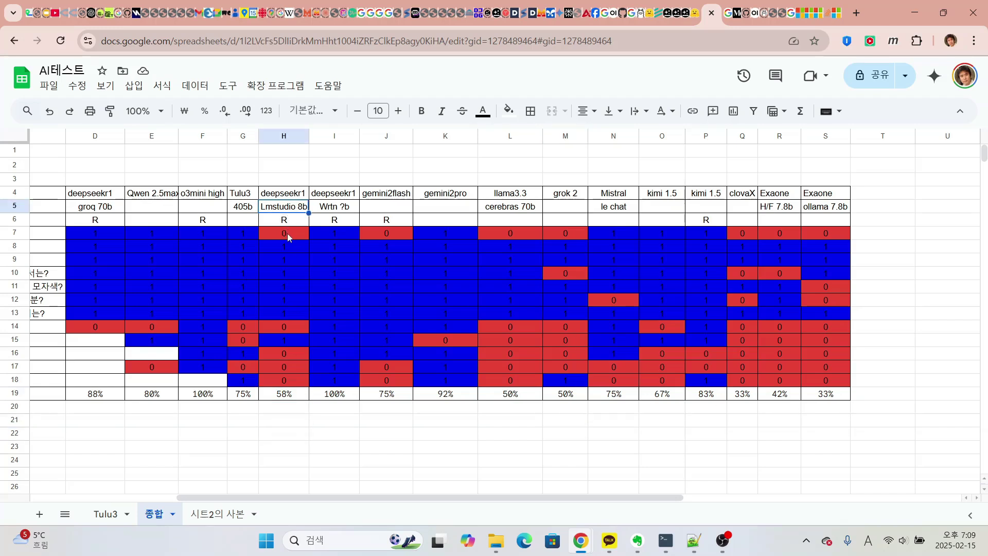
{"action": "left_click", "coordinate": [282, 198]}
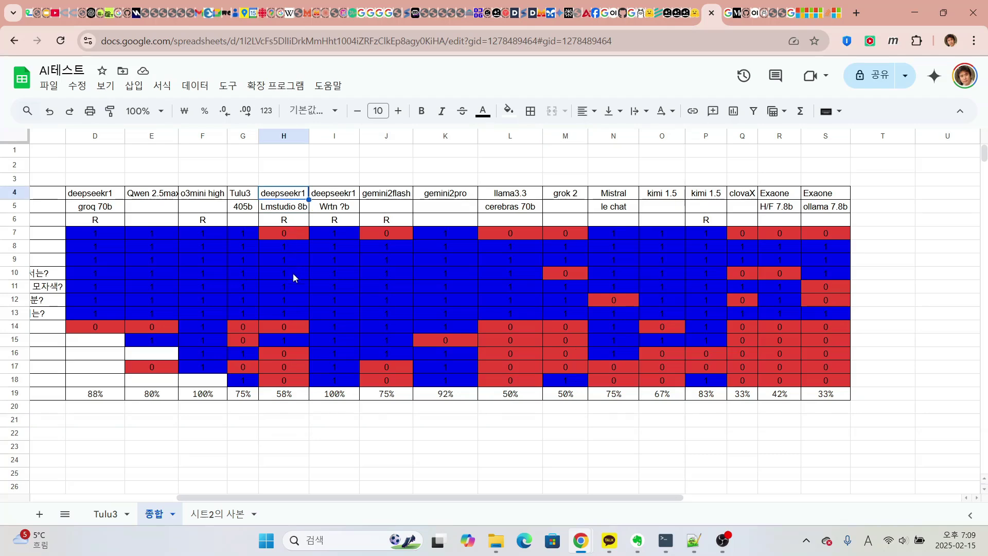
{"action": "left_click", "coordinate": [287, 397]}
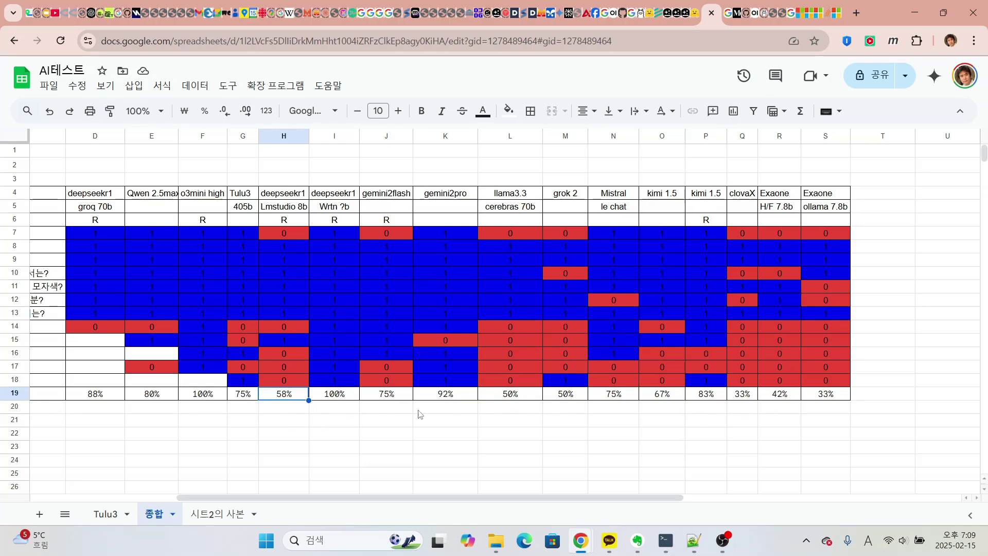
{"action": "left_click", "coordinate": [521, 396]}
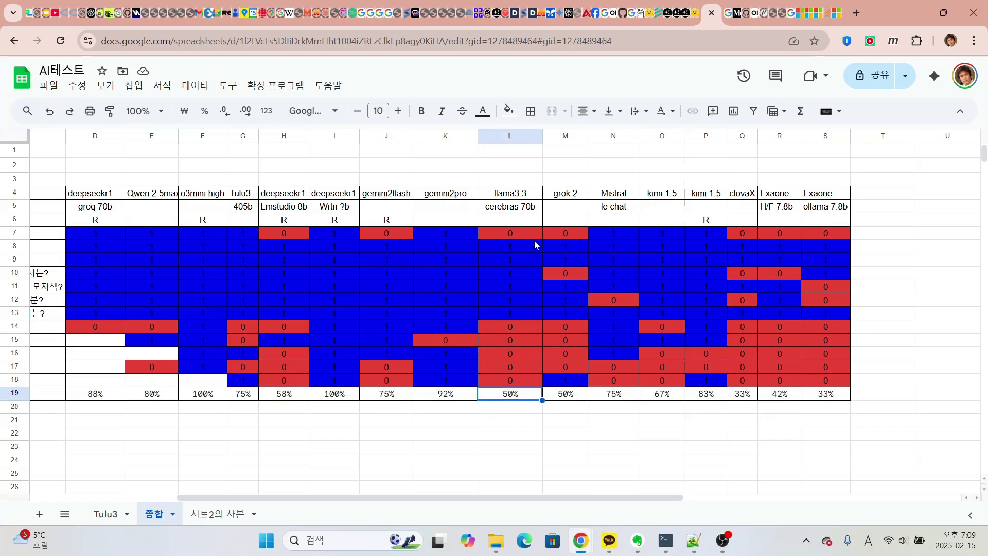
{"action": "left_click", "coordinate": [527, 211]}
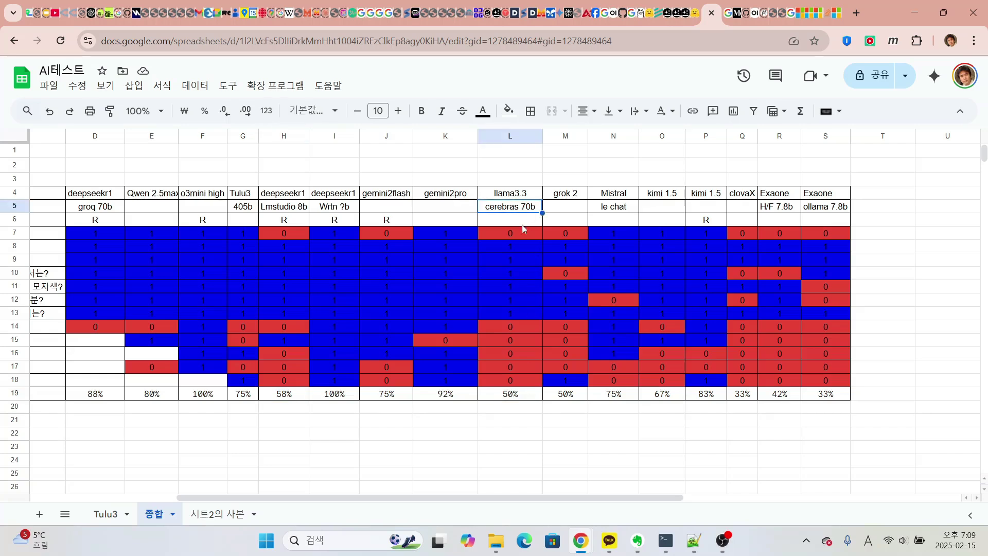
Compare the final score of llama3.3 cerebras 70b with that of deepseekr1 Lmstudio 8b.
{"action": "left_click", "coordinate": [511, 393]}
{"action": "left_click", "coordinate": [285, 398]}
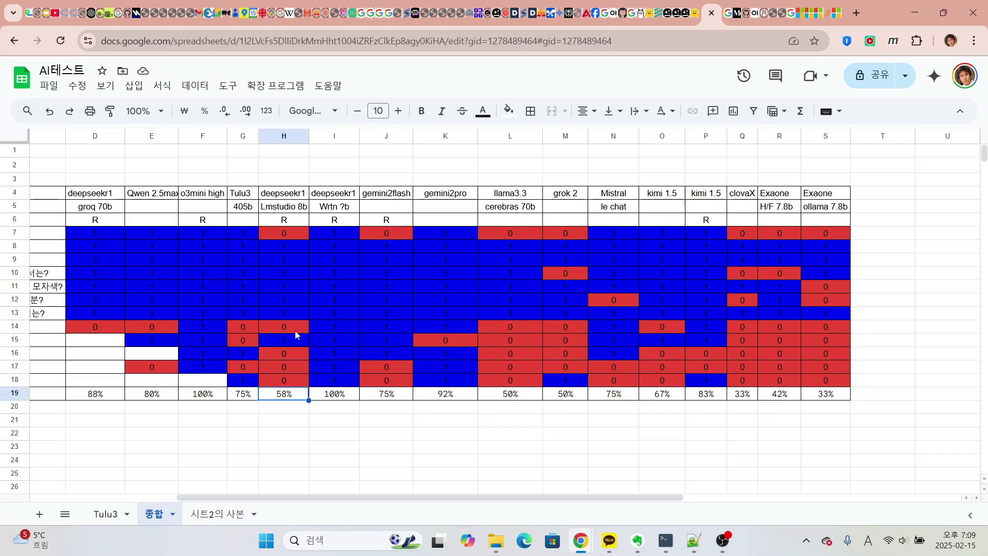
Go back to column A along row 22 to review the twelve test questions beside the first models' scores.
{"action": "left_click", "coordinate": [817, 440]}
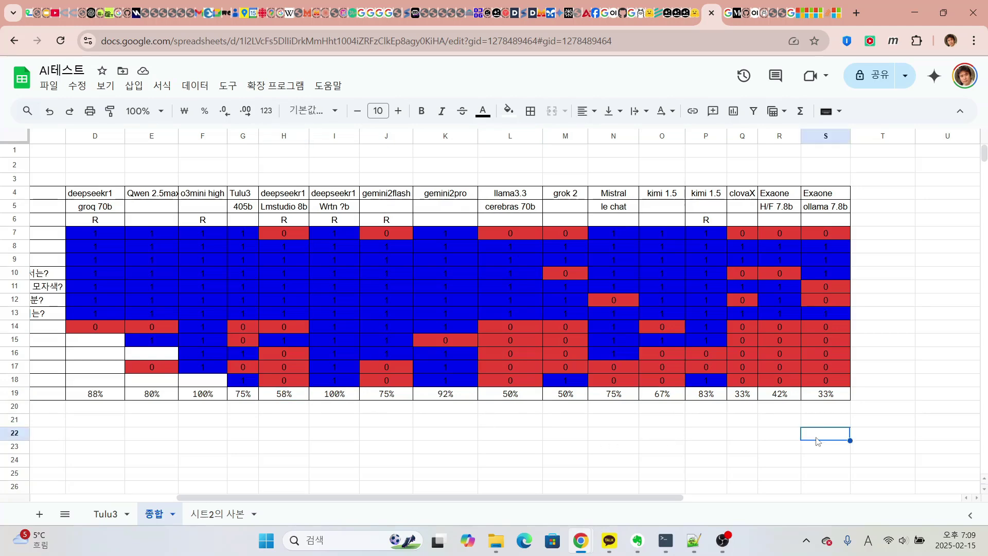
{"action": "key", "text": "Left"}
{"action": "key", "text": "Left"}
{"action": "key", "text": "Left"}
{"action": "key", "text": "Left"}
{"action": "key", "text": "Left"}
{"action": "key", "text": "Left"}
{"action": "key", "text": "Left"}
{"action": "key", "text": "Left"}
{"action": "key", "text": "Left"}
{"action": "key", "text": "Left"}
{"action": "key", "text": "Left"}
{"action": "key", "text": "Left"}
{"action": "key", "text": "Left"}
{"action": "key", "text": "Left"}
{"action": "key", "text": "Left"}
{"action": "key", "text": "Left"}
{"action": "key", "text": "Left"}
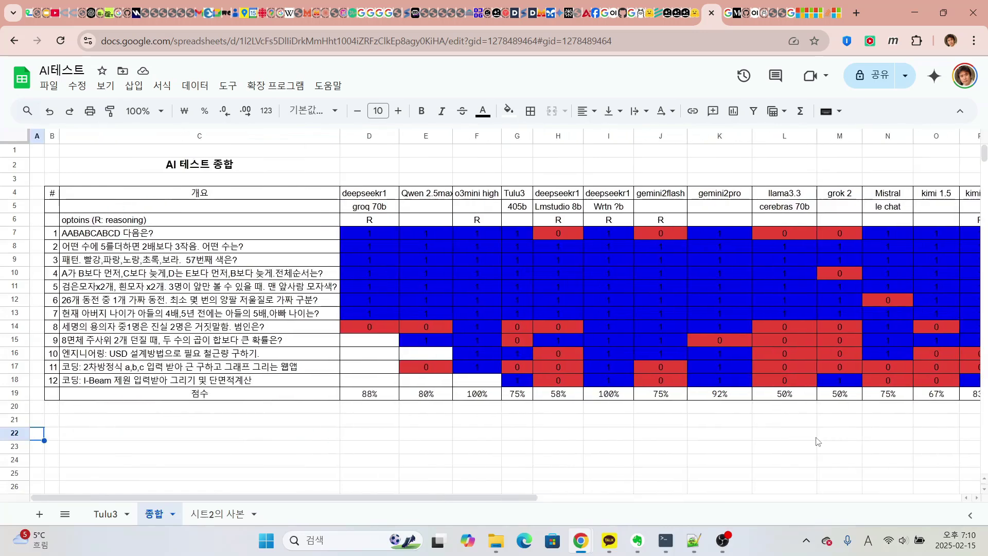
Return to the last score columns through Exaone ollama 7.8b and review the final scores of all models.
{"action": "key", "text": "Right"}
{"action": "key", "text": "Right"}
{"action": "key", "text": "Right"}
{"action": "key", "text": "Right"}
{"action": "key", "text": "Right"}
{"action": "key", "text": "Right"}
{"action": "key", "text": "Right"}
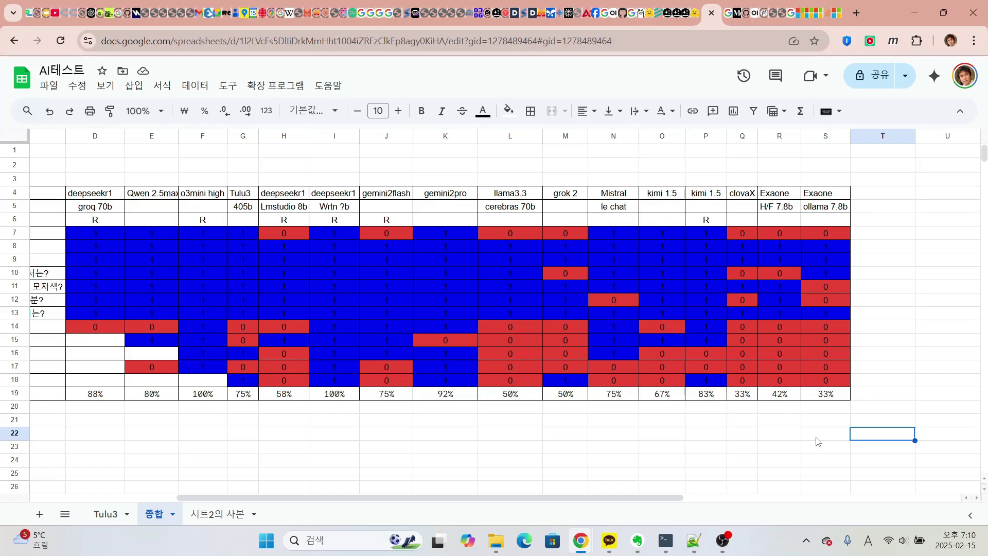
{"action": "left_click", "coordinate": [462, 425]}
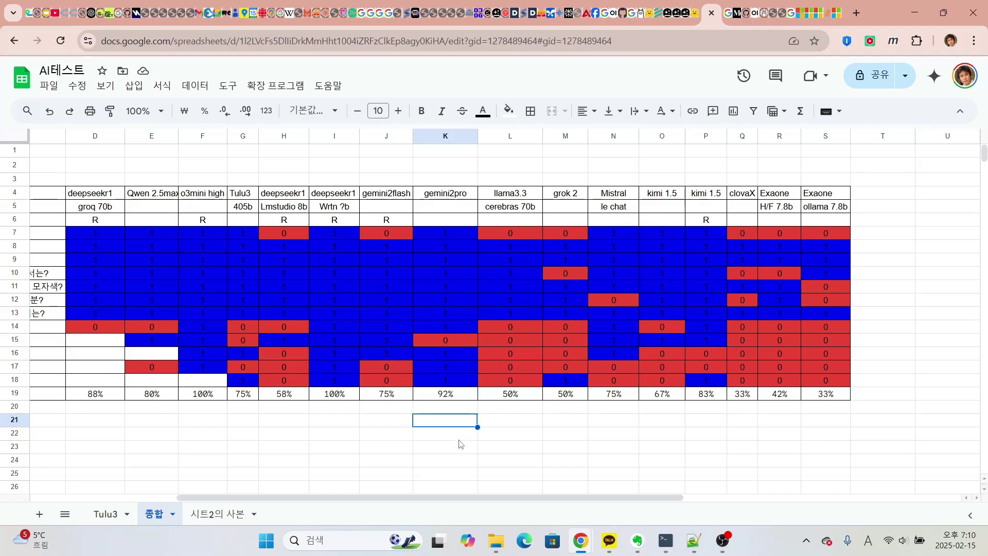
{"action": "left_click", "coordinate": [526, 436]}
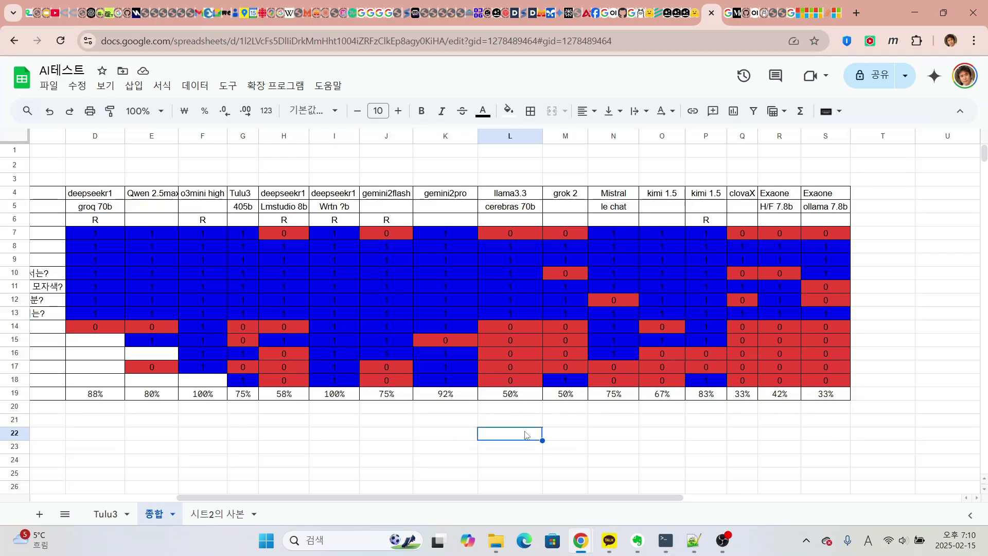